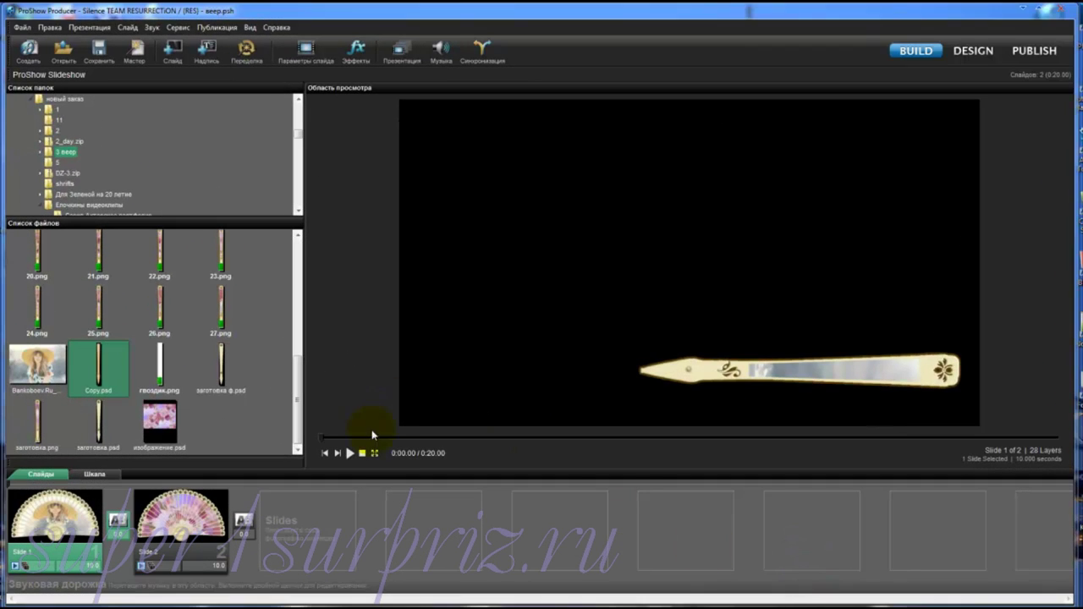
Preview the show, then insert a blank Slide 3 and open its slide settings.
{"action": "left_click", "coordinate": [349, 454]}
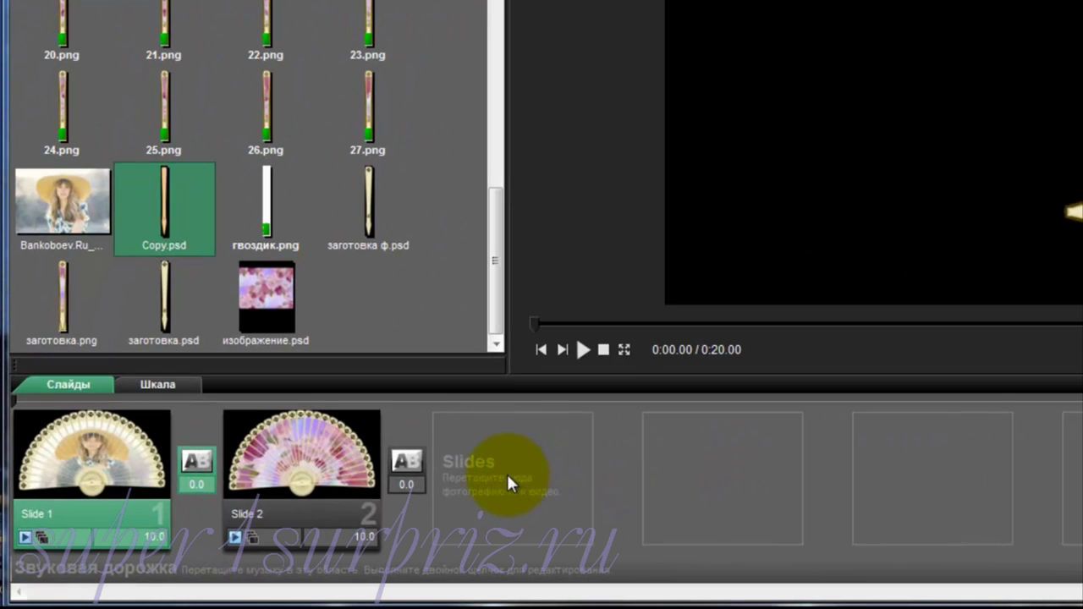
{"action": "right_click", "coordinate": [508, 483]}
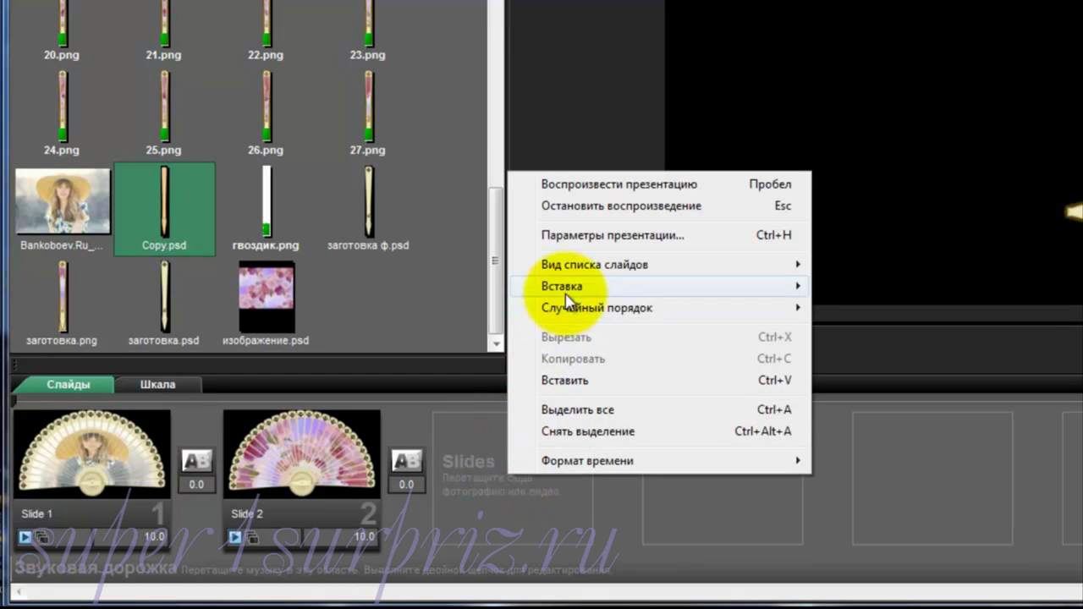
{"action": "mouse_move", "coordinate": [567, 290]}
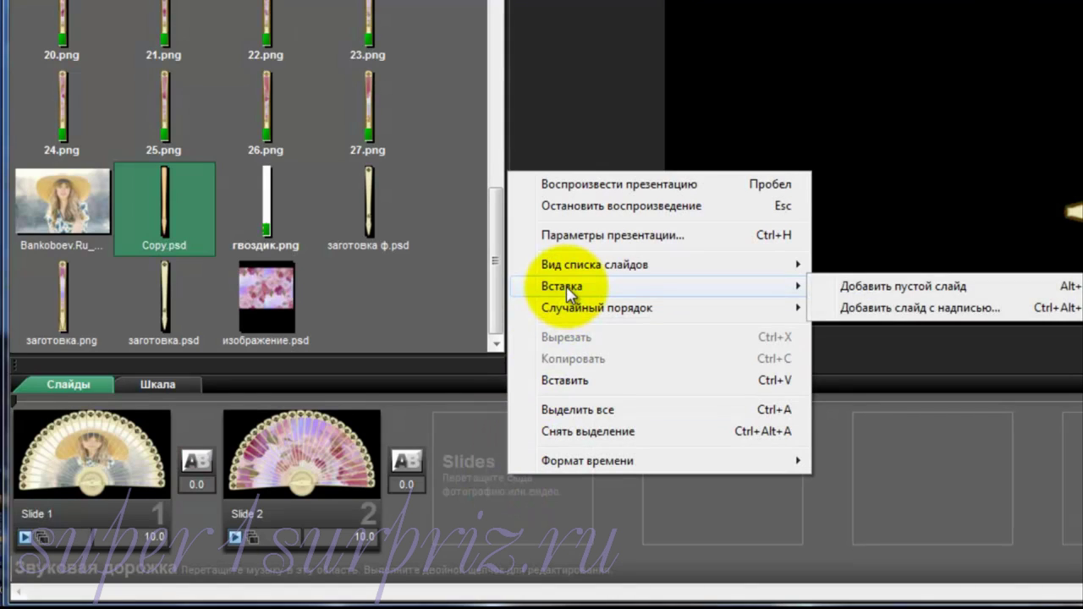
{"action": "left_click", "coordinate": [853, 288]}
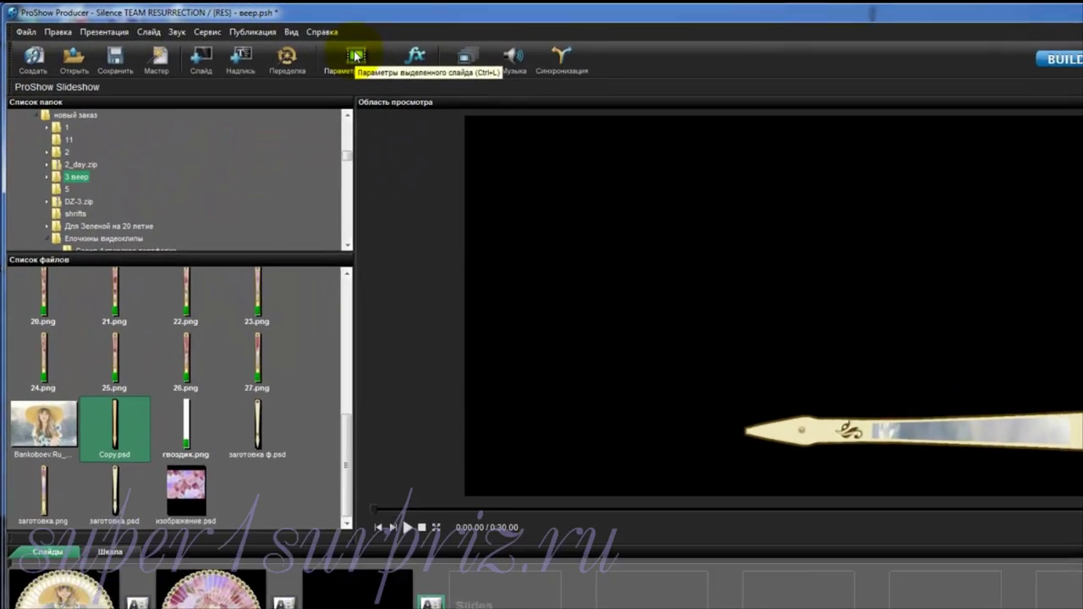
{"action": "left_click", "coordinate": [306, 48]}
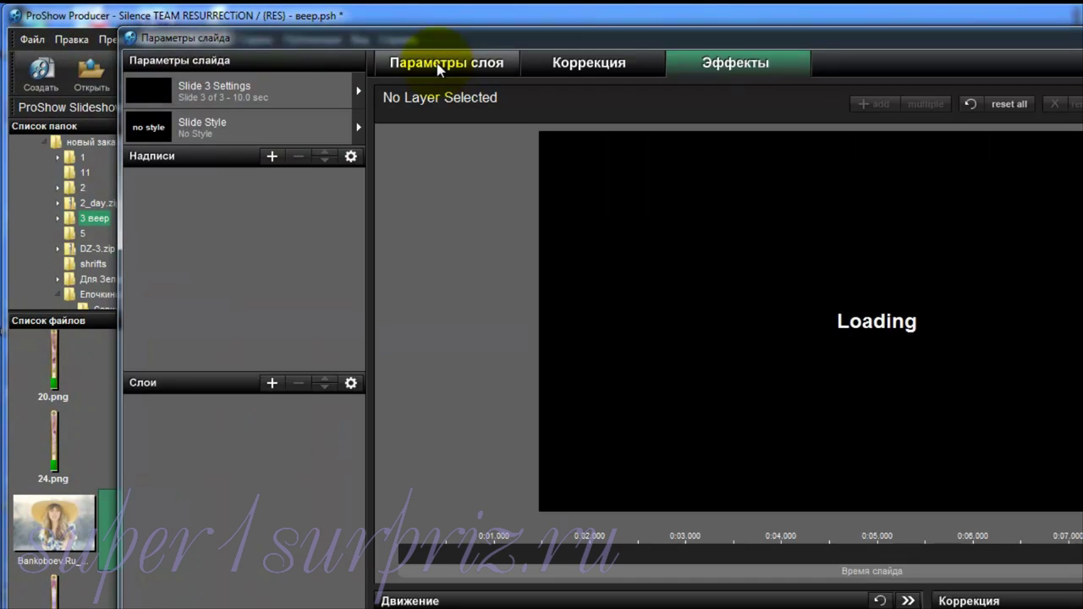
Add the fan-stick image 1.png as Slide 3's first image layer.
{"action": "left_click", "coordinate": [270, 383]}
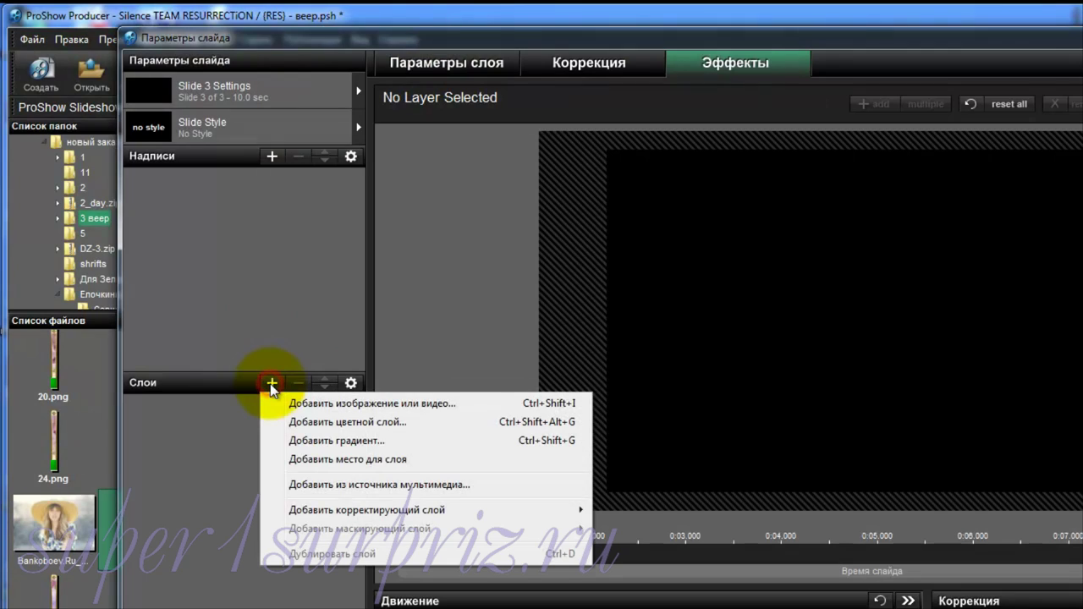
{"action": "left_click", "coordinate": [339, 403]}
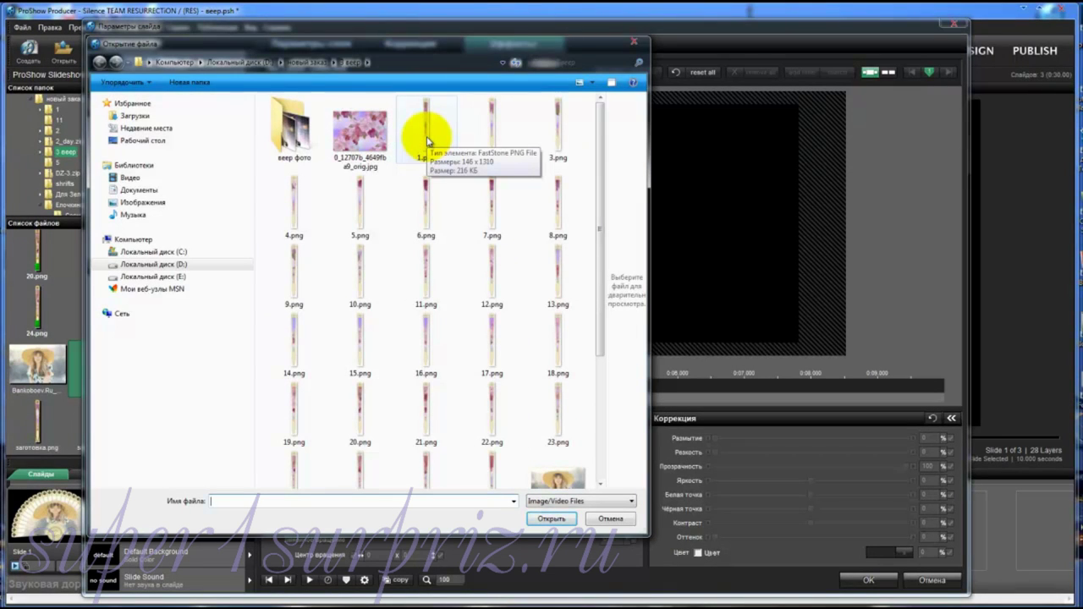
{"action": "left_click", "coordinate": [428, 141]}
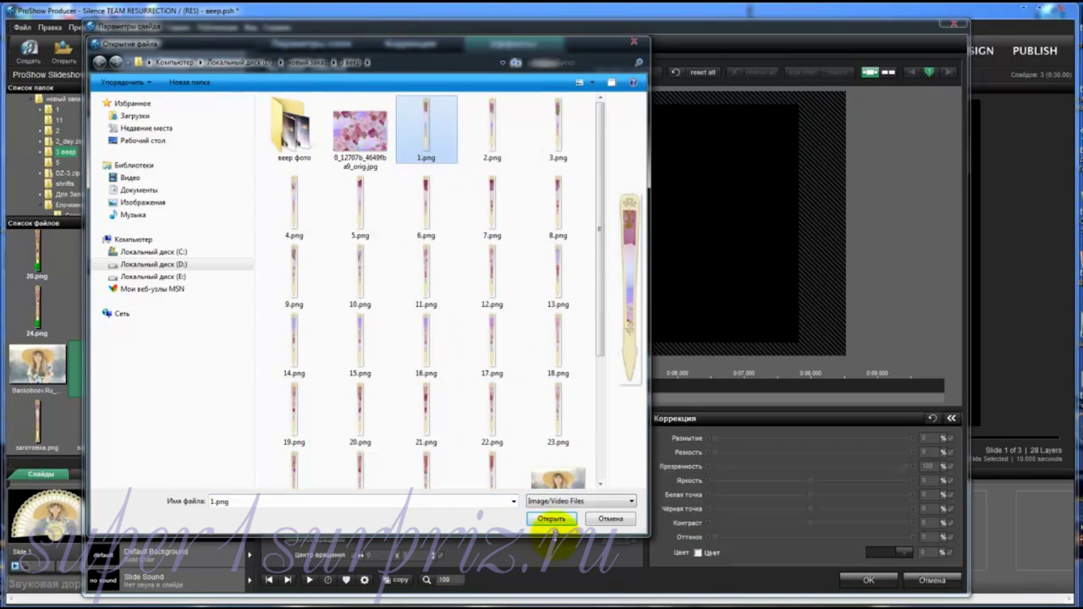
{"action": "left_click", "coordinate": [562, 520]}
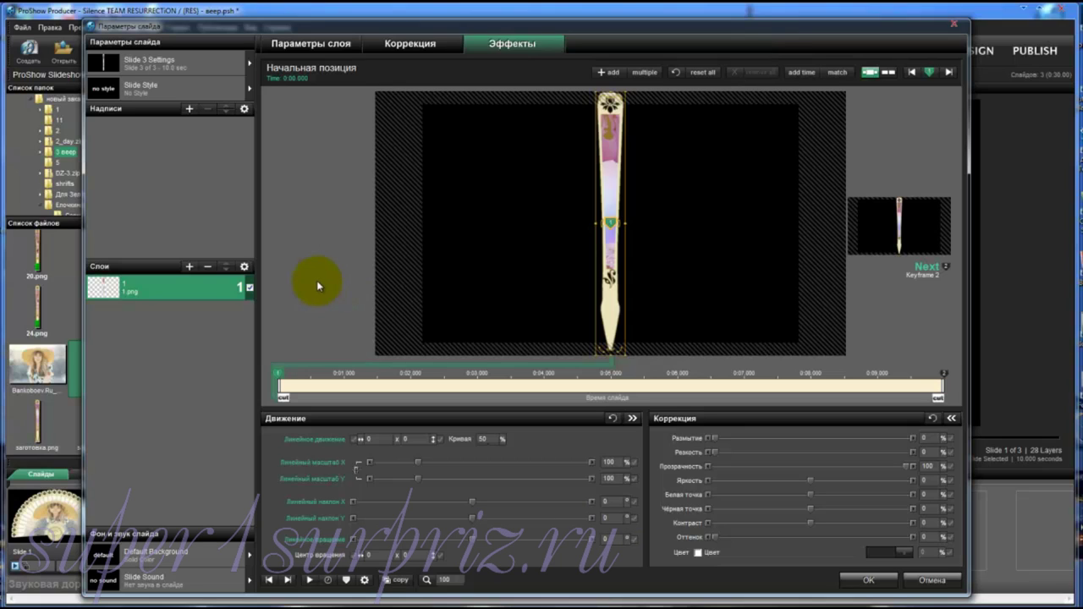
Add the nail image гвоздик.png as a second layer above 1.png.
{"action": "left_click", "coordinate": [190, 268]}
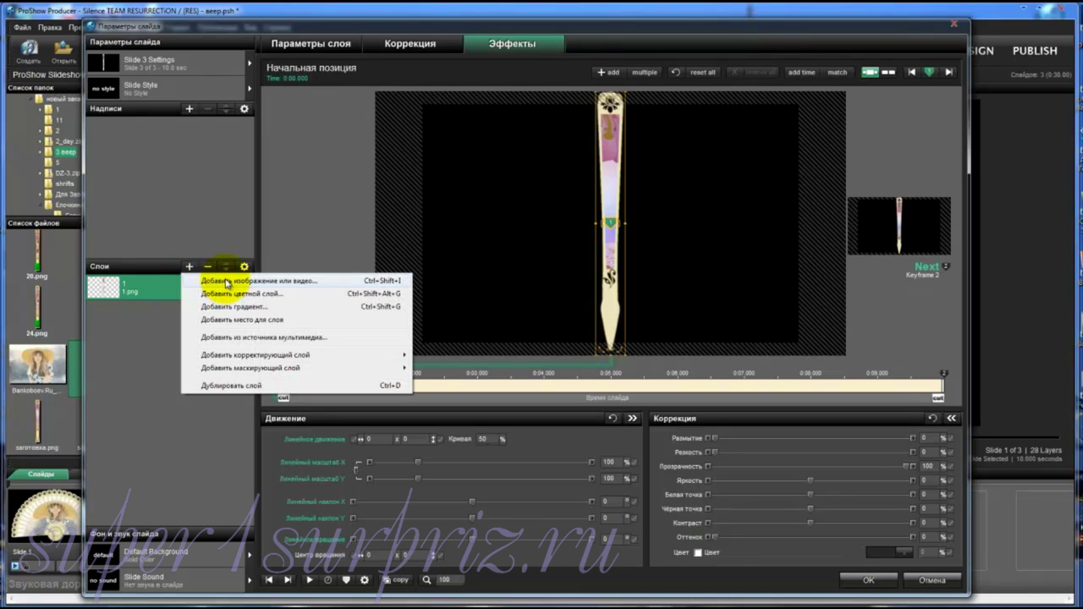
{"action": "left_click", "coordinate": [227, 282]}
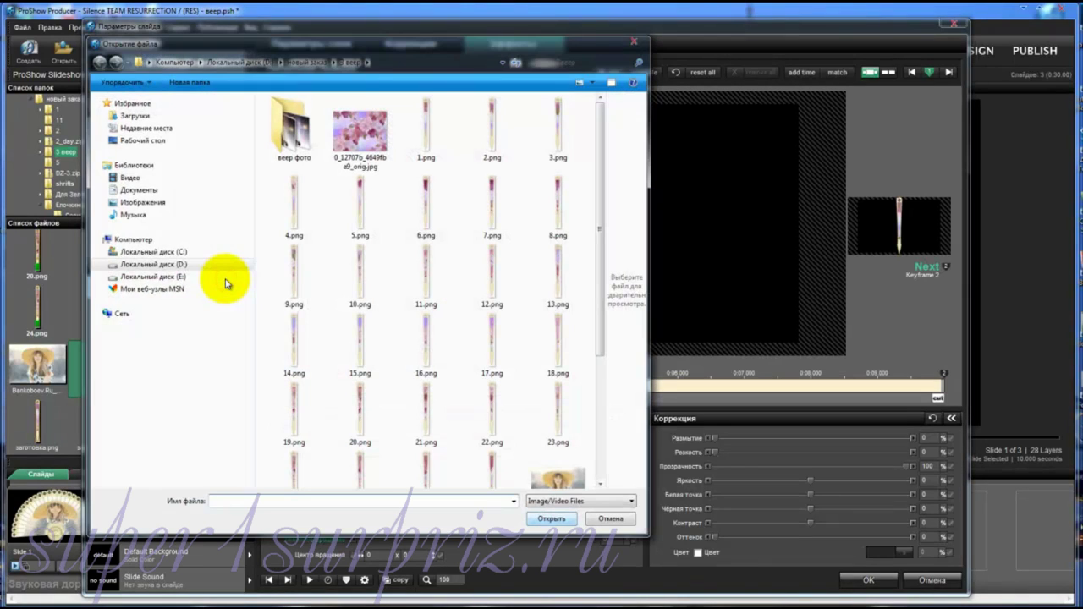
{"action": "left_click_drag", "start_coordinate": [605, 254], "coordinate": [582, 386]}
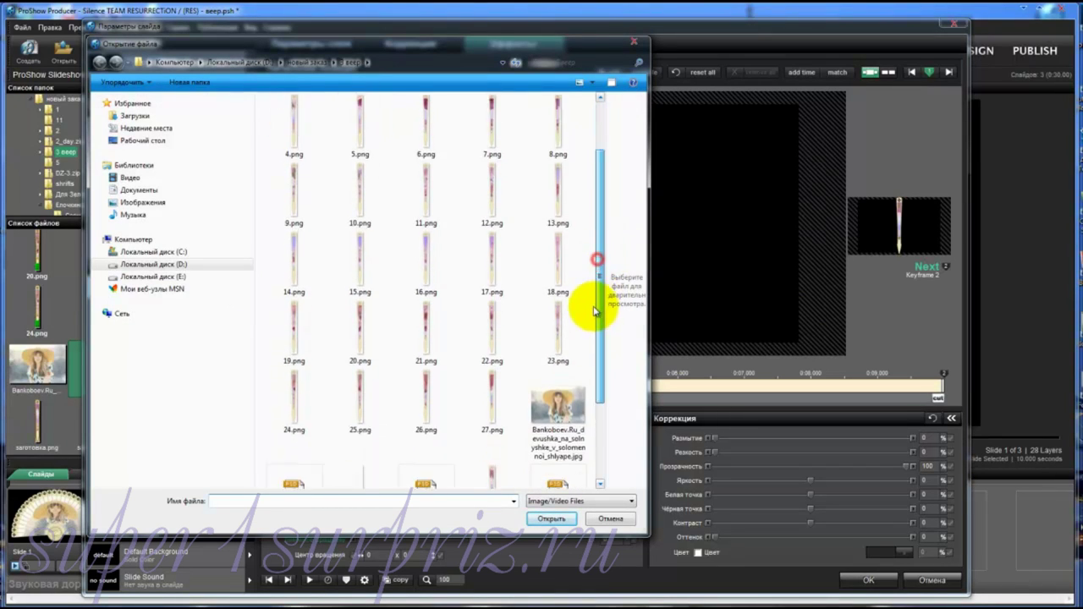
{"action": "scroll", "coordinate": [582, 386], "scroll_direction": "down", "scroll_amount": 1}
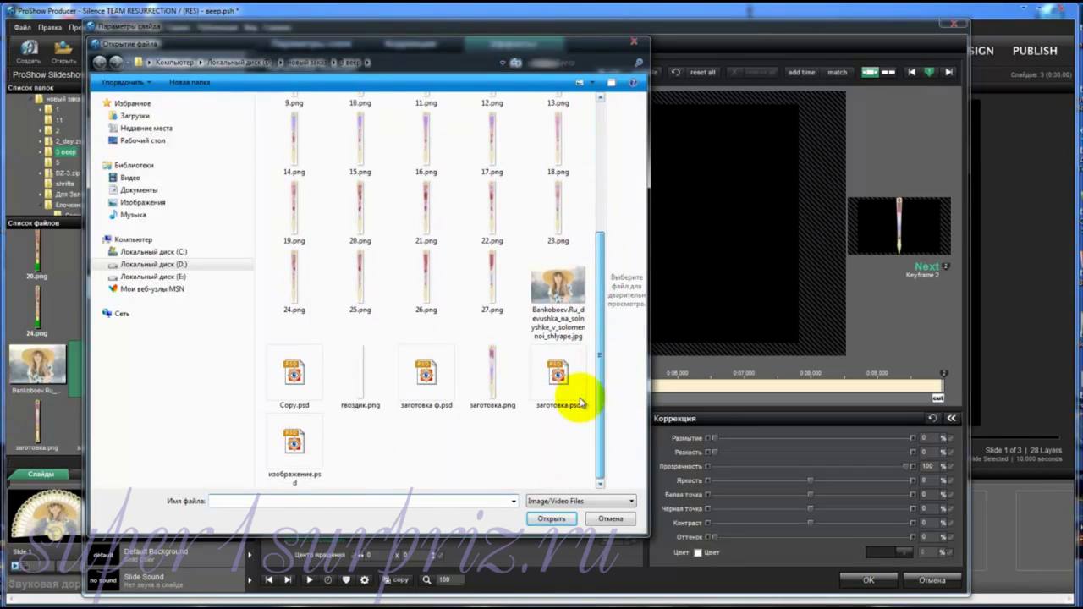
{"action": "left_click", "coordinate": [360, 383]}
{"action": "left_click", "coordinate": [551, 519]}
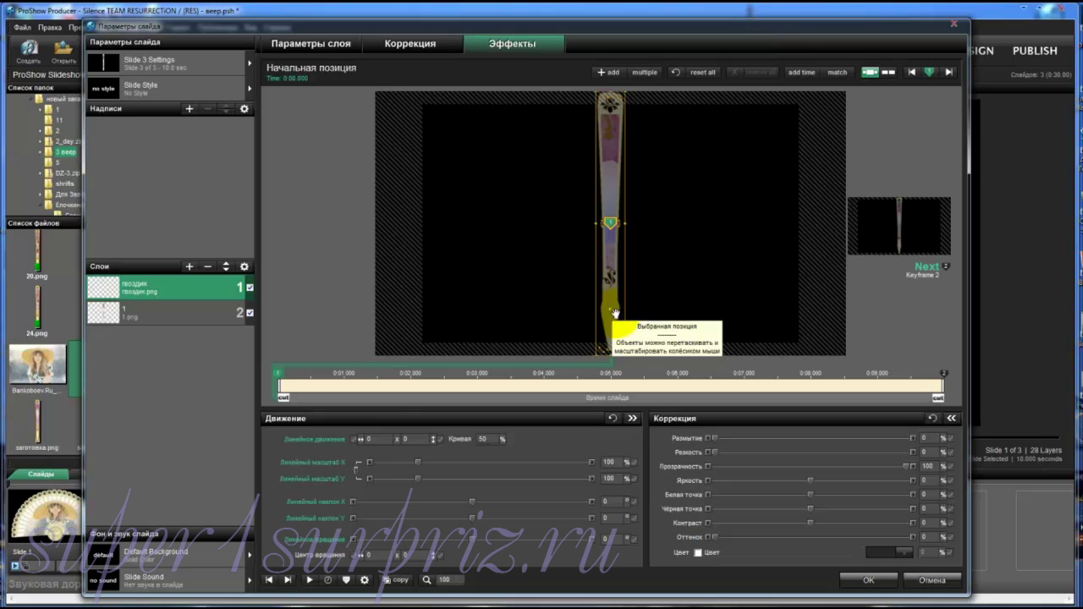
Select the 1.png layer and set its rotation centre to 0 x 33.
{"action": "left_click", "coordinate": [193, 314]}
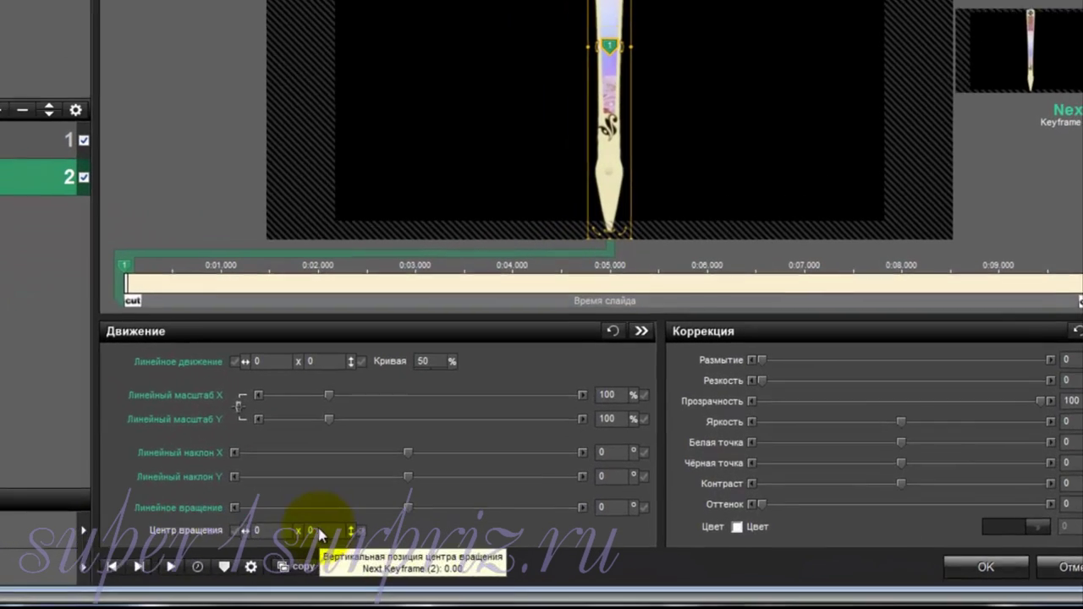
{"action": "left_click", "coordinate": [411, 555]}
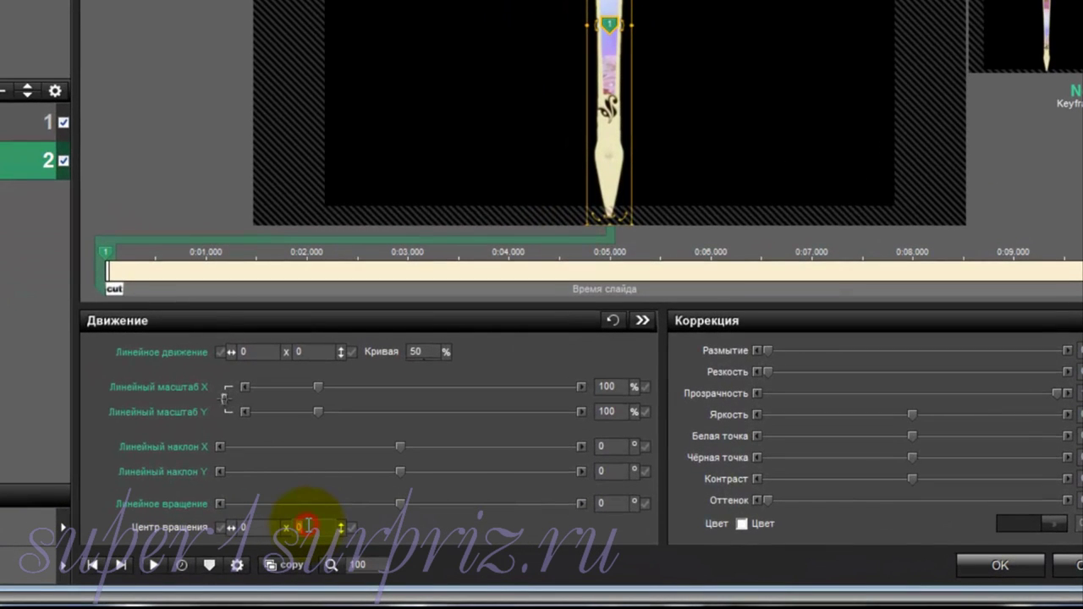
{"action": "type", "text": "35"}
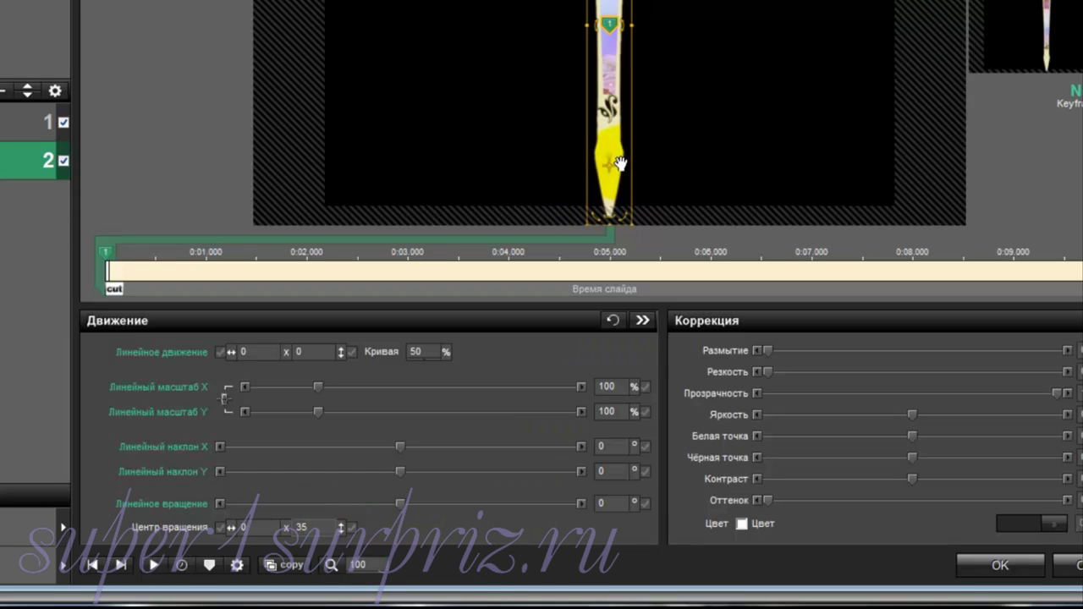
{"action": "left_click", "coordinate": [310, 526]}
{"action": "double_click", "coordinate": [302, 526]}
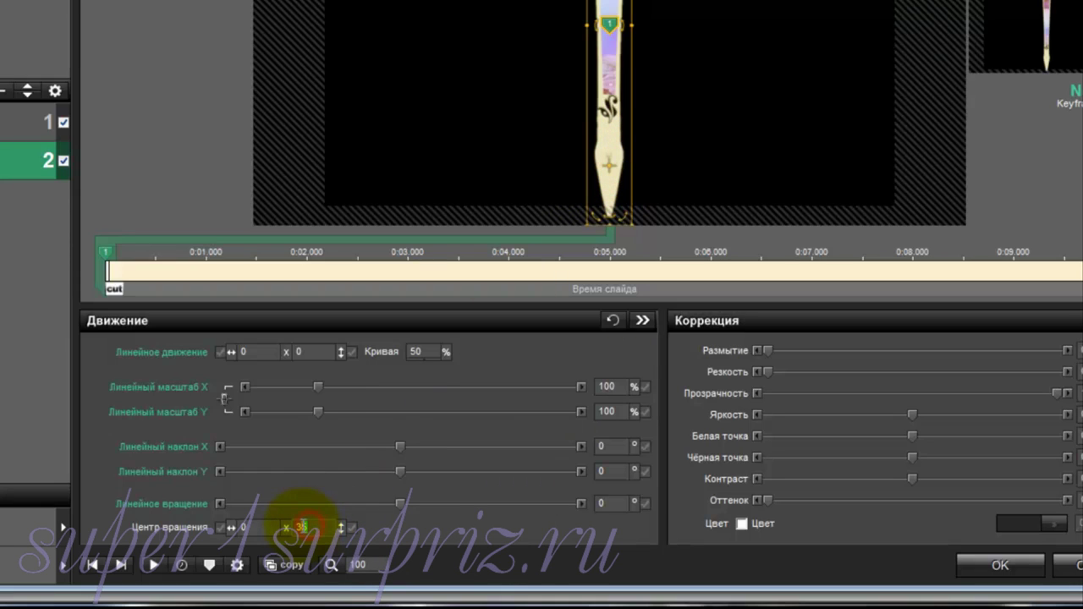
{"action": "key", "text": "Return"}
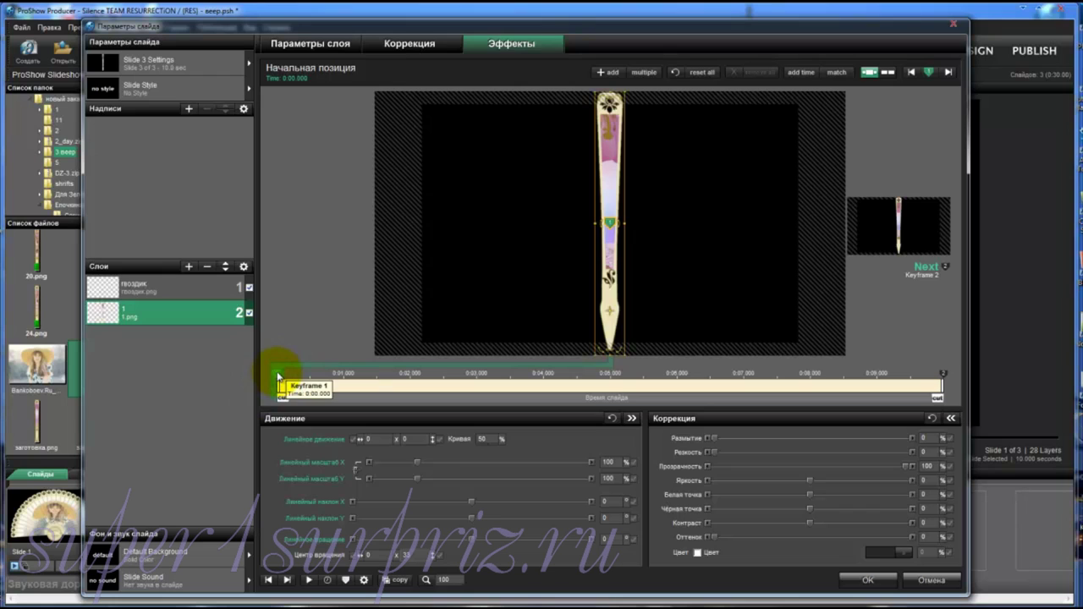
Copy keyframe 1 to the next keyframe and add two more, giving four keyframes.
{"action": "right_click", "coordinate": [278, 377]}
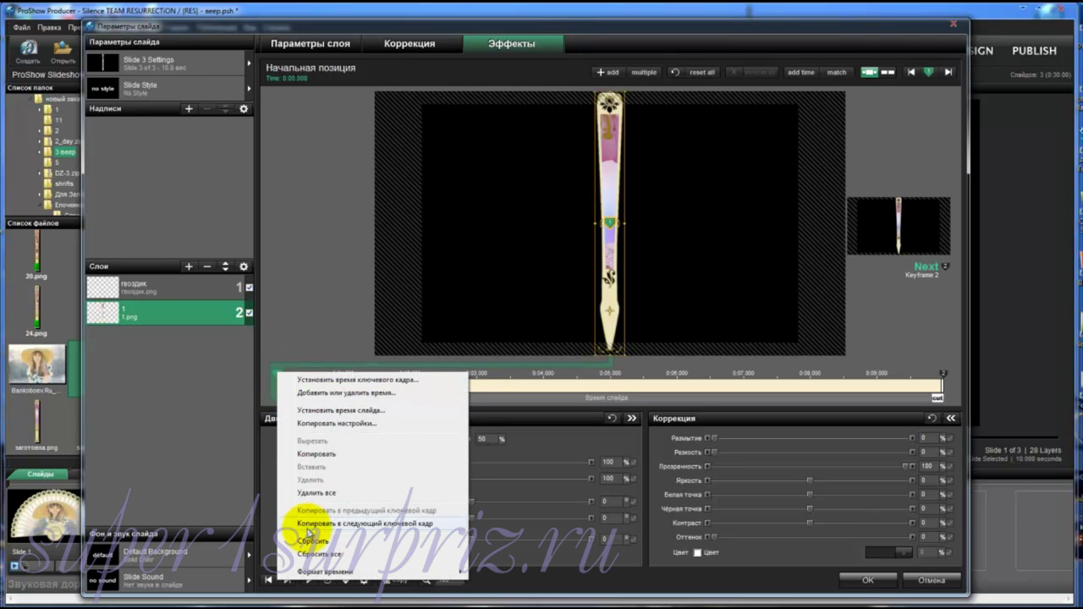
{"action": "left_click", "coordinate": [308, 527]}
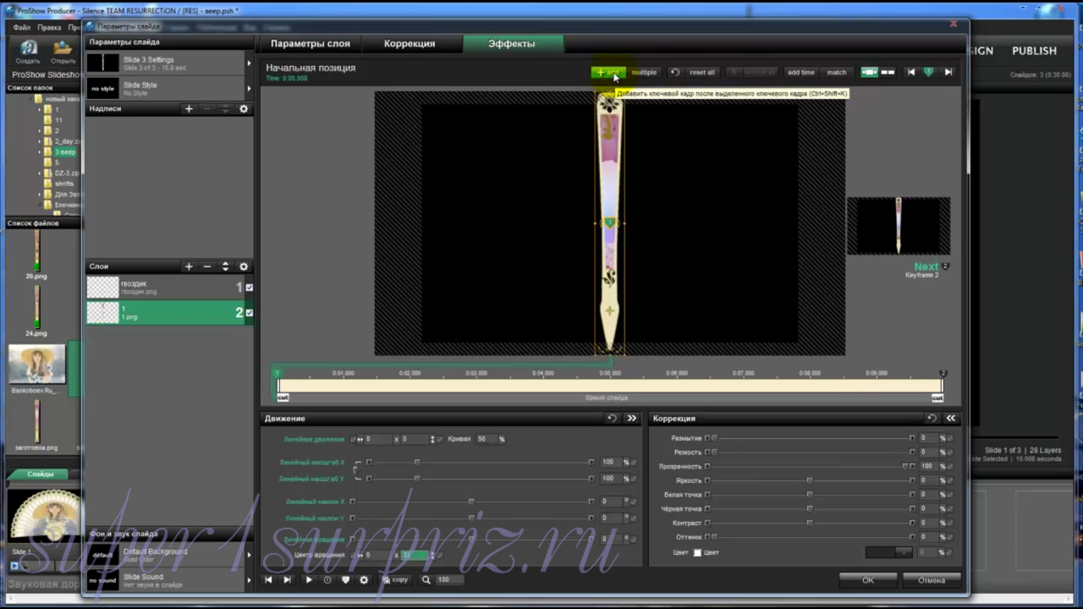
{"action": "left_click", "coordinate": [615, 74]}
{"action": "left_click", "coordinate": [615, 74]}
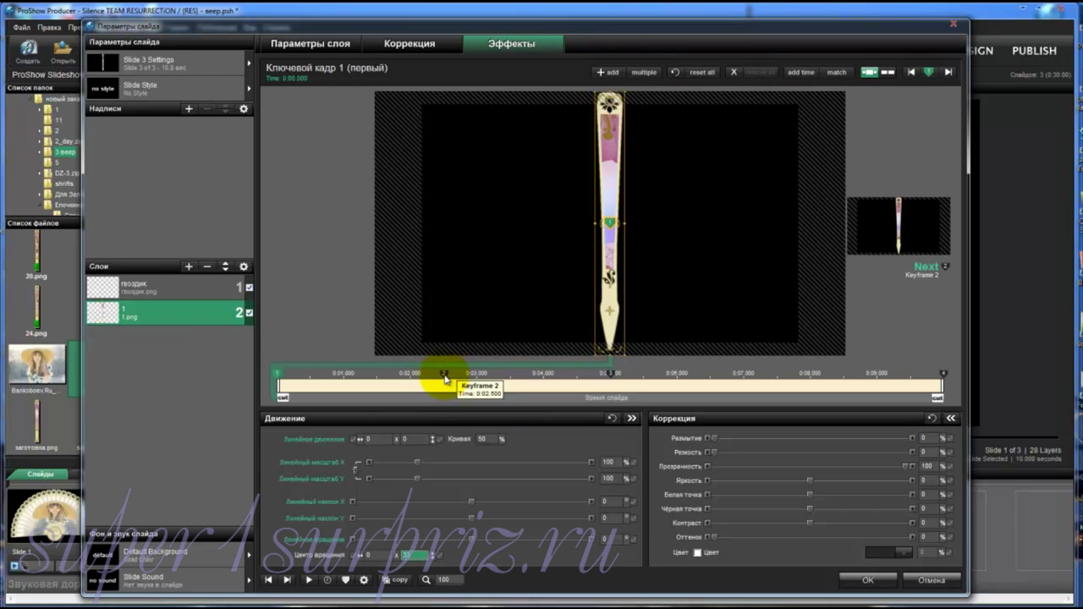
Move keyframe 2 to about 4 seconds and keyframe 3 to about 6 seconds, then reselect keyframe 1.
{"action": "left_click_drag", "start_coordinate": [444, 375], "coordinate": [543, 377]}
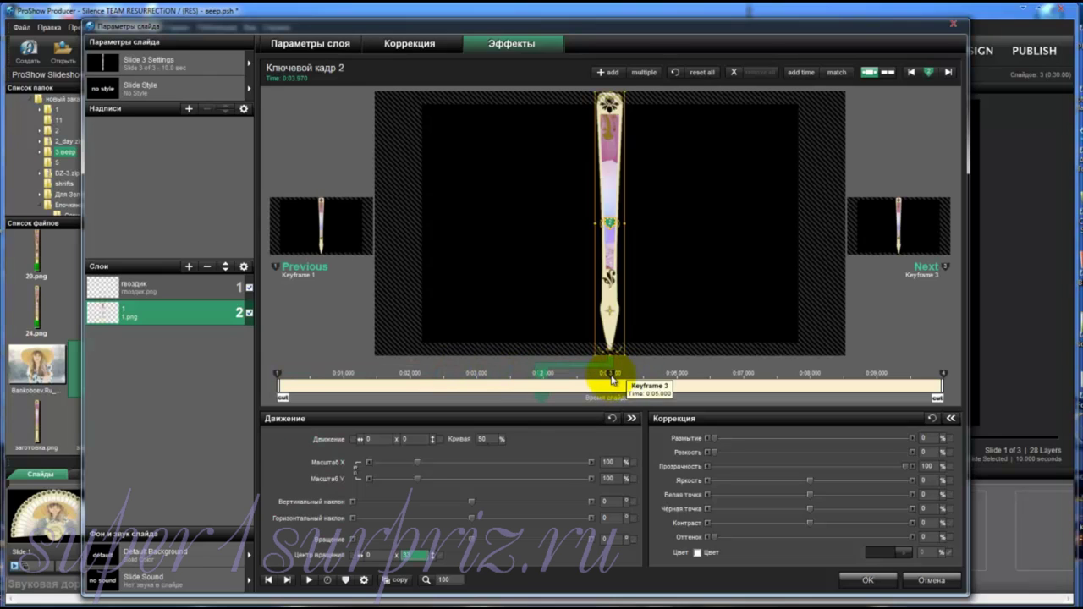
{"action": "left_click_drag", "start_coordinate": [611, 379], "coordinate": [683, 373]}
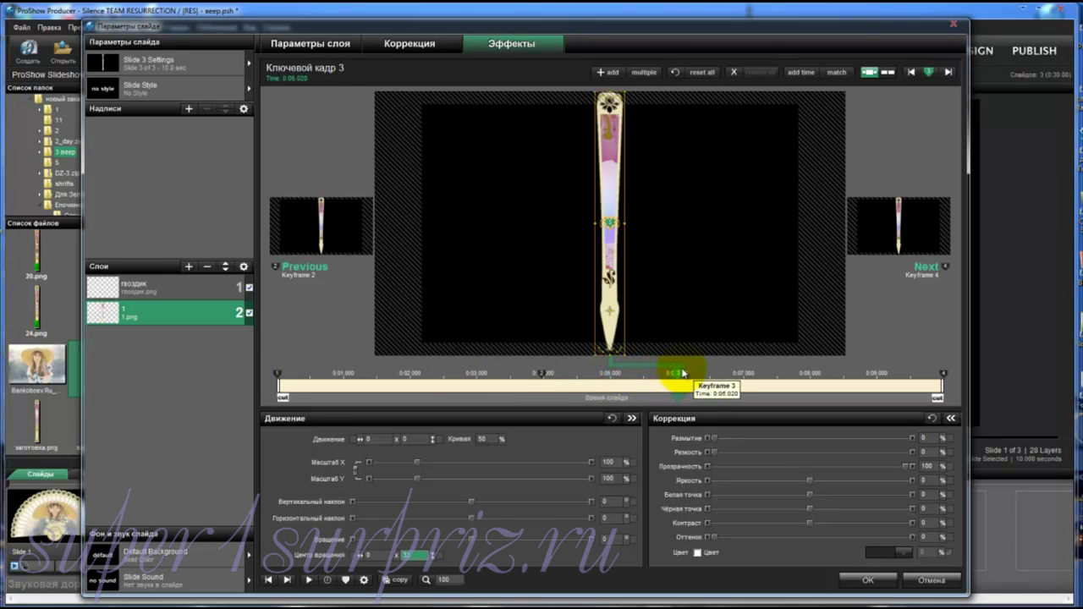
{"action": "left_click", "coordinate": [945, 377]}
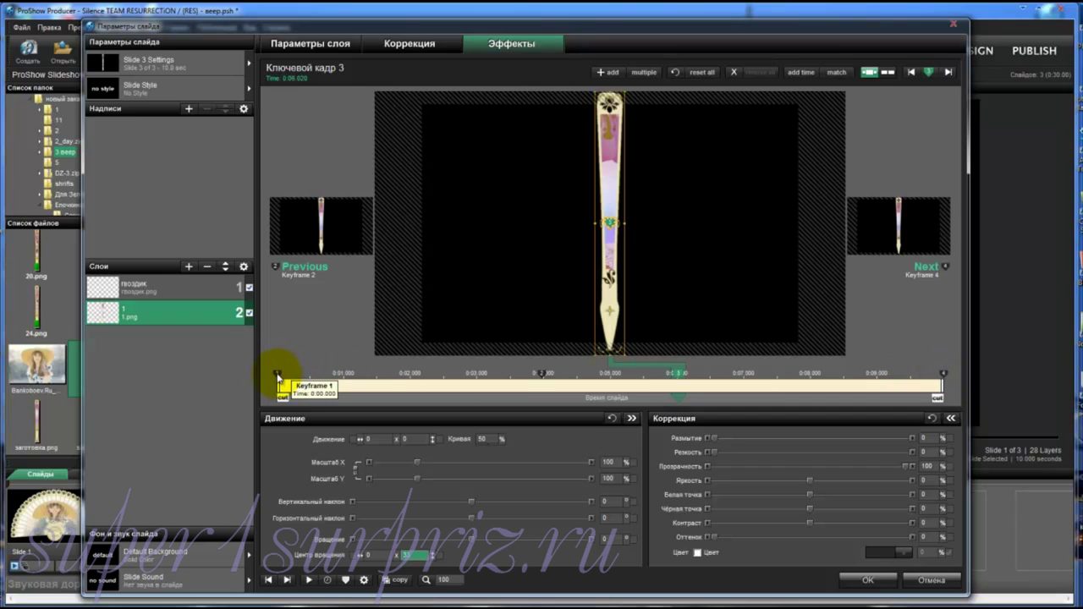
{"action": "left_click", "coordinate": [278, 376]}
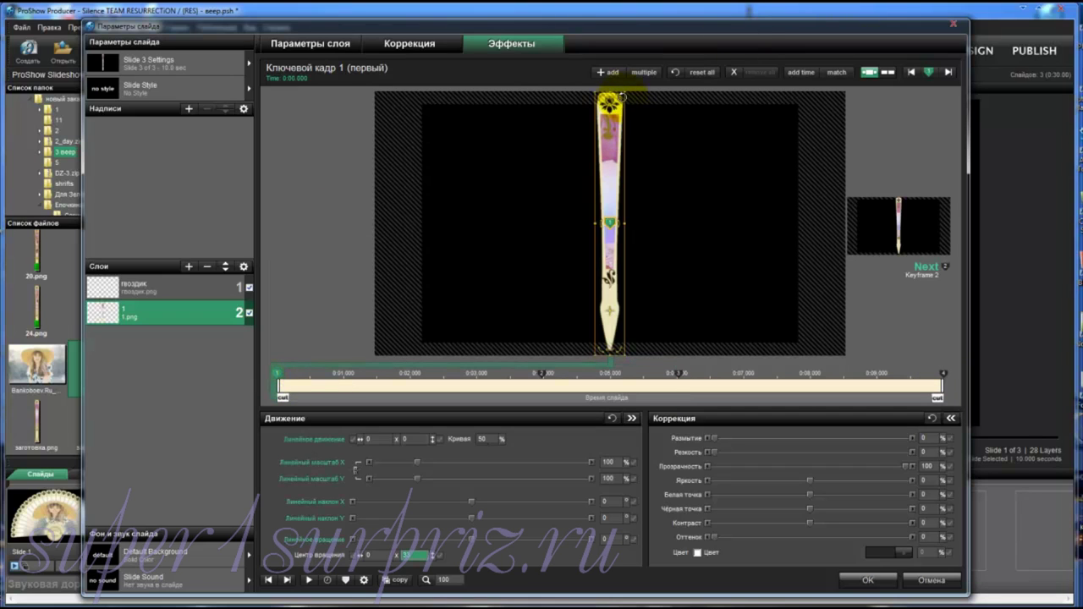
Set the stick's rotation to 90 at keyframe 1.
{"action": "mouse_move", "coordinate": [622, 93]}
{"action": "left_mouse_down"}
{"action": "mouse_move", "coordinate": [664, 128]}
{"action": "mouse_move", "coordinate": [729, 136]}
{"action": "mouse_move", "coordinate": [804, 241]}
{"action": "mouse_move", "coordinate": [813, 304]}
{"action": "mouse_move", "coordinate": [785, 325]}
{"action": "left_mouse_up"}
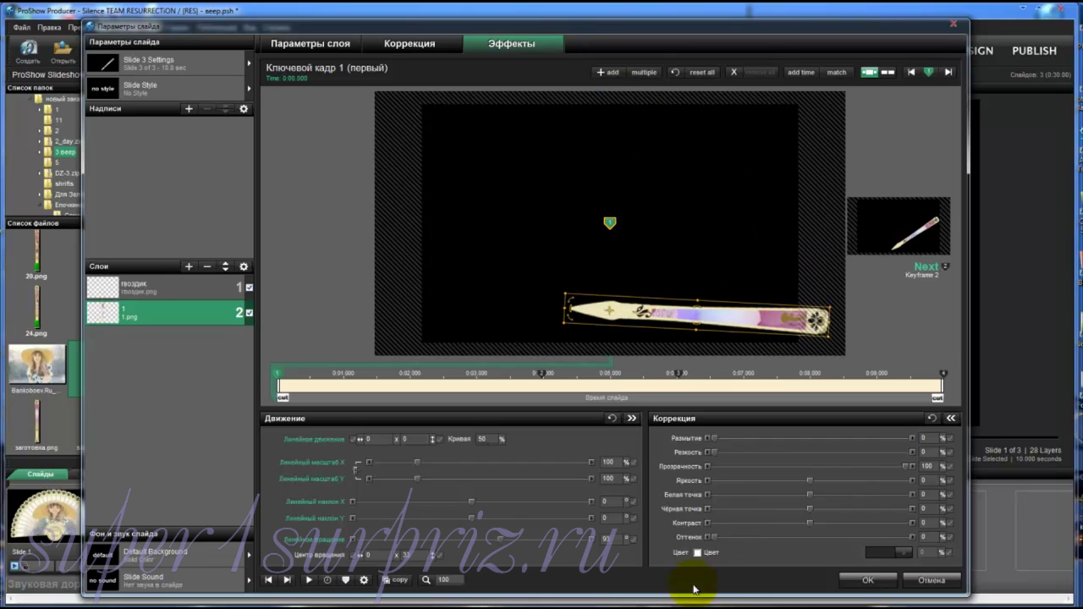
{"action": "left_click", "coordinate": [615, 543]}
{"action": "double_click", "coordinate": [612, 539]}
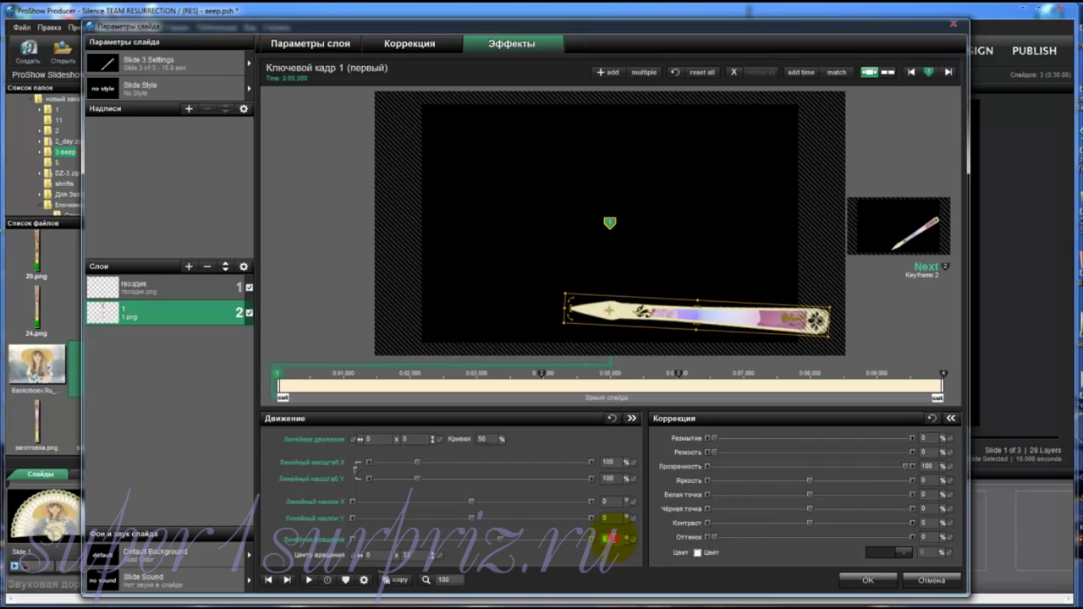
{"action": "type", "text": "90"}
{"action": "key", "text": "Return"}
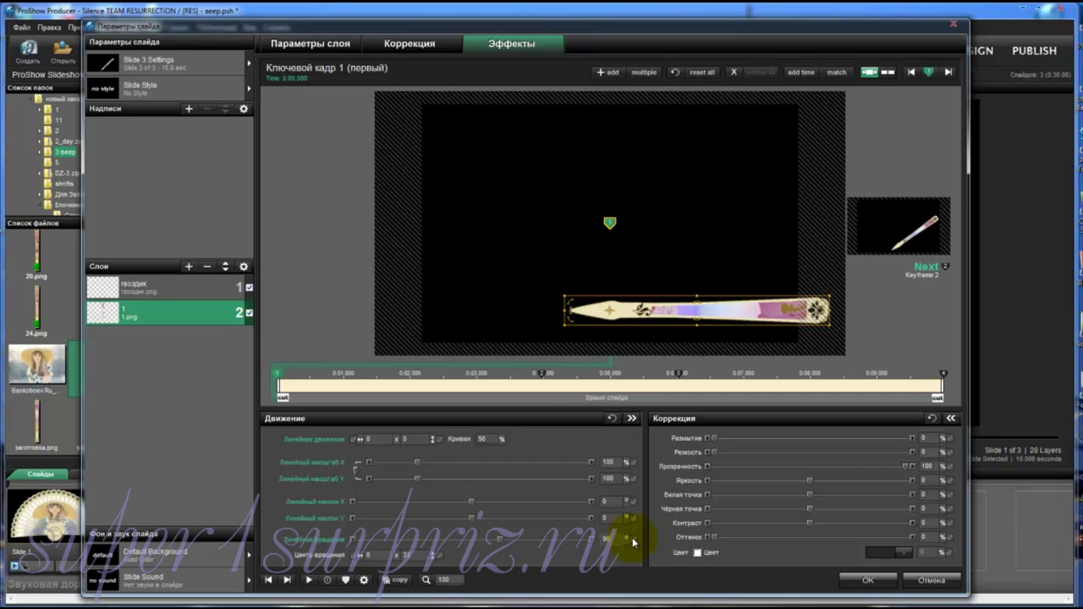
Set the stick's rotation to -90 at keyframe 2.
{"action": "left_click", "coordinate": [544, 375]}
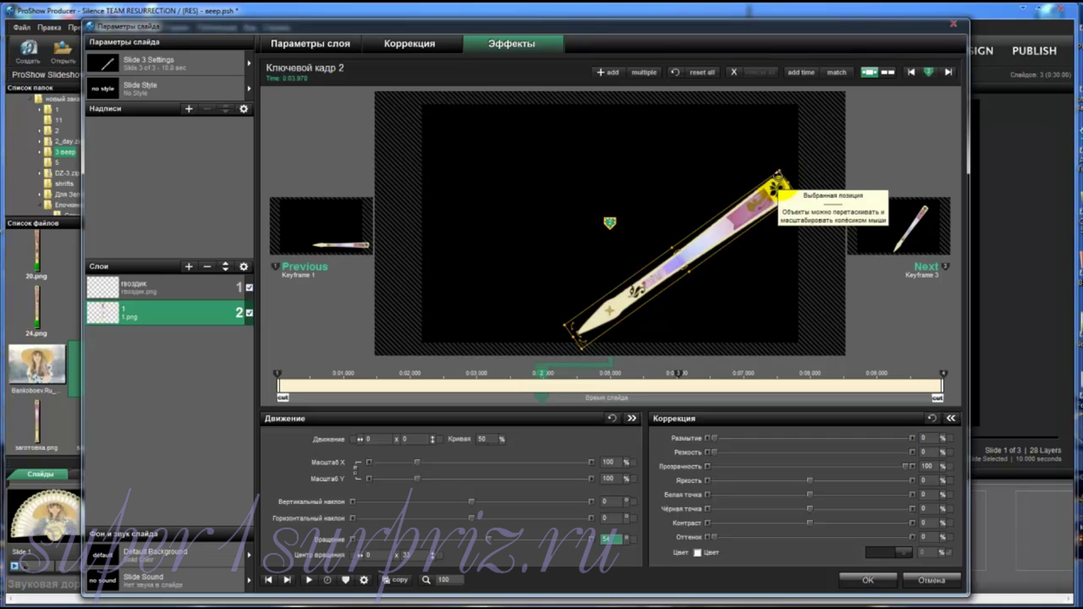
{"action": "mouse_move", "coordinate": [775, 181]}
{"action": "left_mouse_down"}
{"action": "mouse_move", "coordinate": [599, 163]}
{"action": "mouse_move", "coordinate": [443, 285]}
{"action": "mouse_move", "coordinate": [438, 322]}
{"action": "left_mouse_up"}
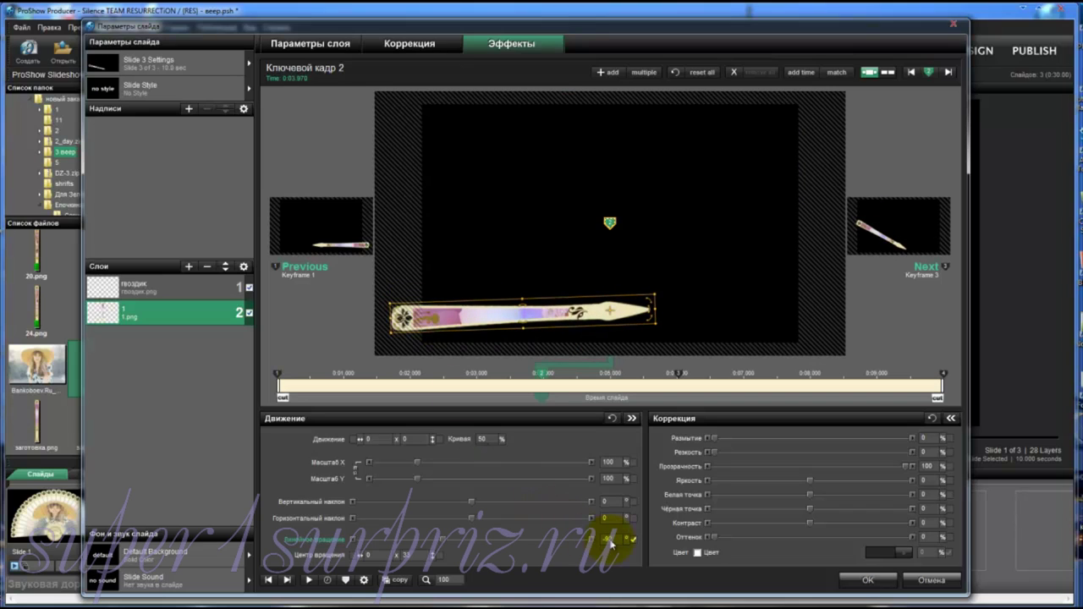
{"action": "double_click", "coordinate": [609, 539]}
{"action": "type", "text": "-9"}
{"action": "type", "text": "0"}
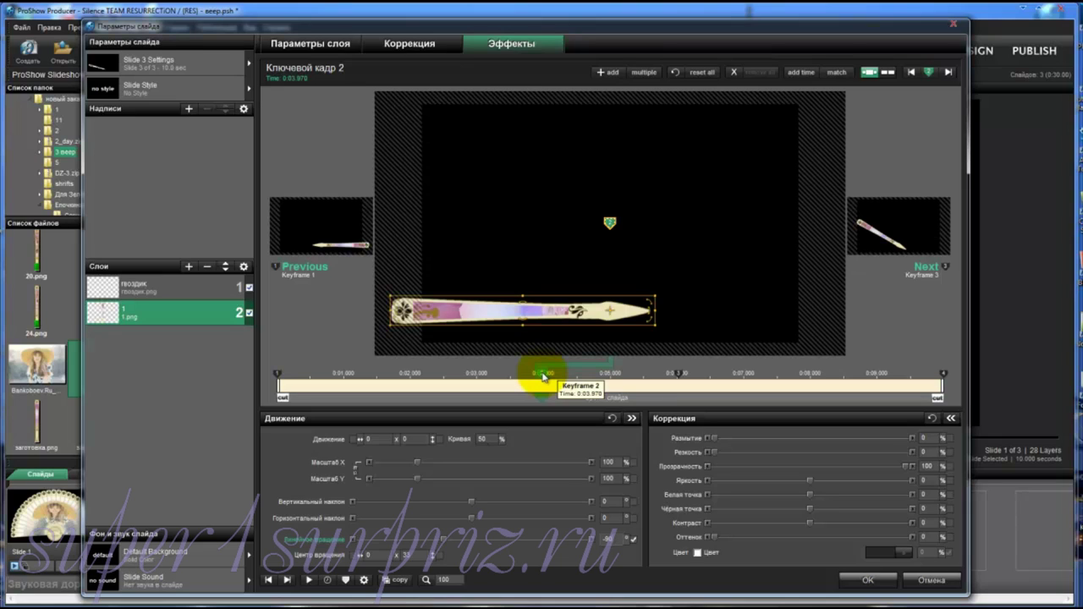
Copy keyframe 2's pose to keyframe 3 and set keyframe 4's rotation to 90.
{"action": "right_click", "coordinate": [544, 377]}
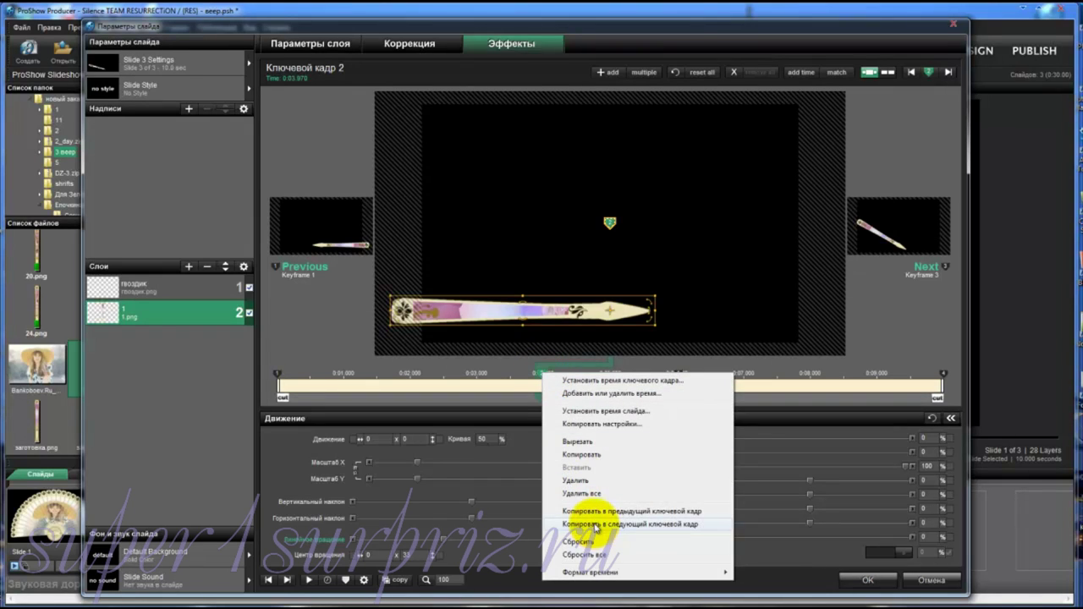
{"action": "left_click", "coordinate": [596, 525]}
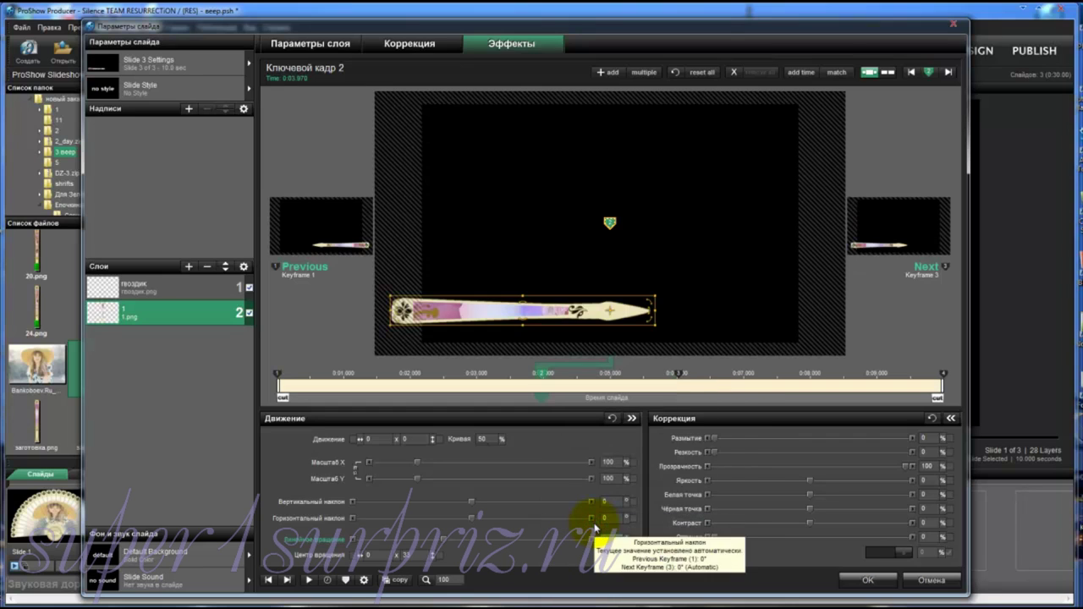
{"action": "left_click", "coordinate": [681, 374]}
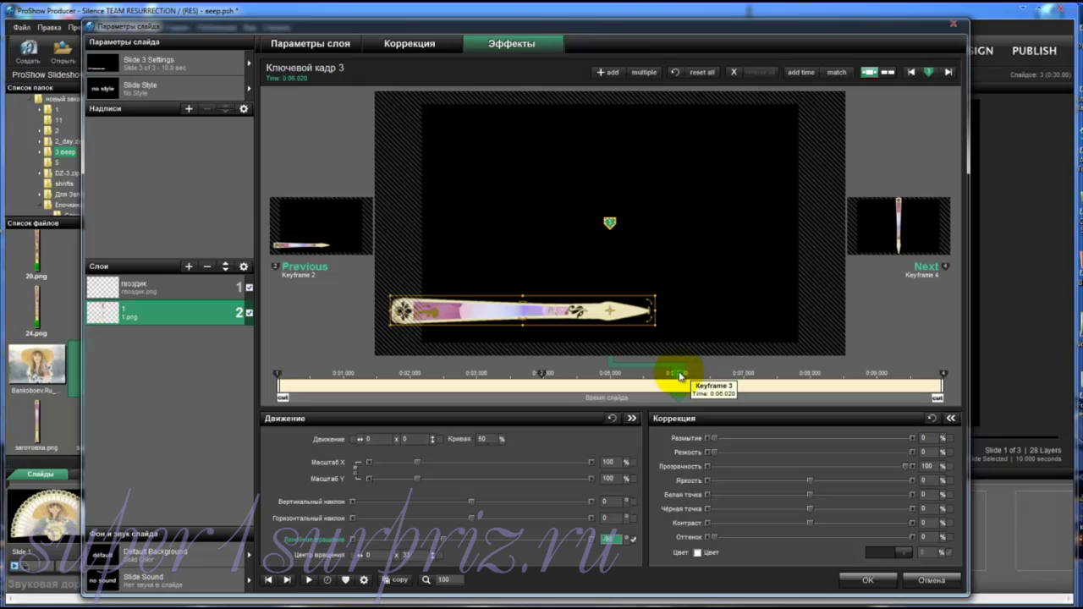
{"action": "left_click", "coordinate": [944, 374]}
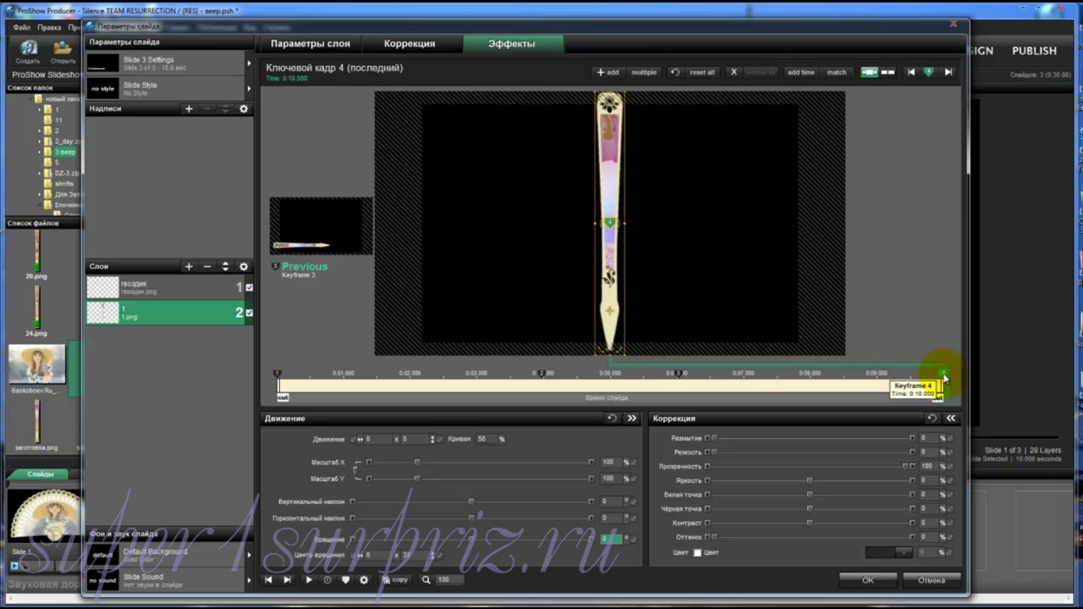
{"action": "left_click", "coordinate": [611, 542]}
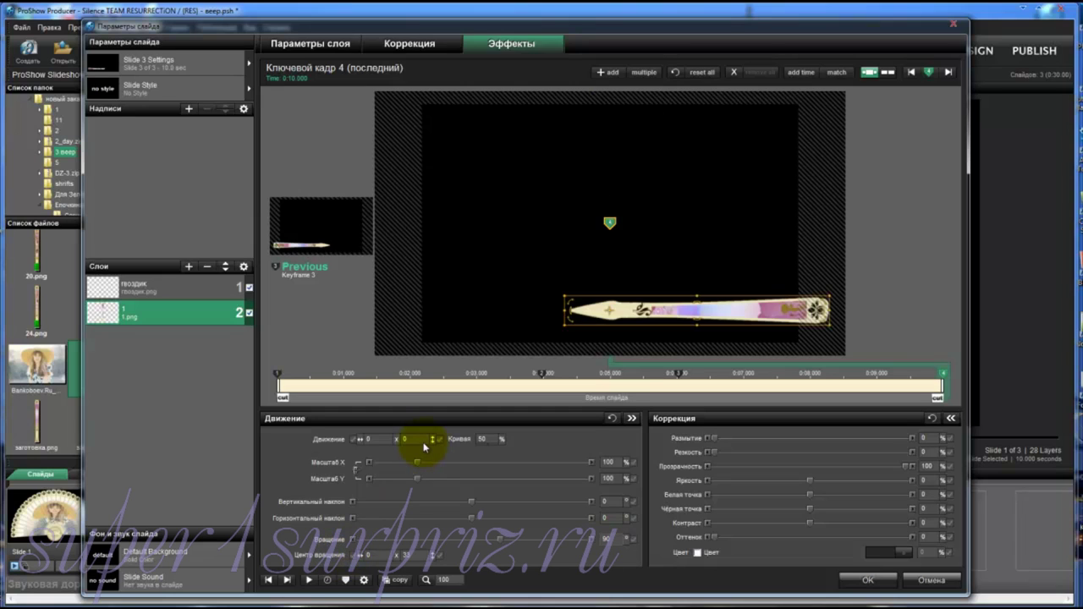
Preview the stick's swing, then reselect the stick layer 2.
{"action": "left_click", "coordinate": [310, 581]}
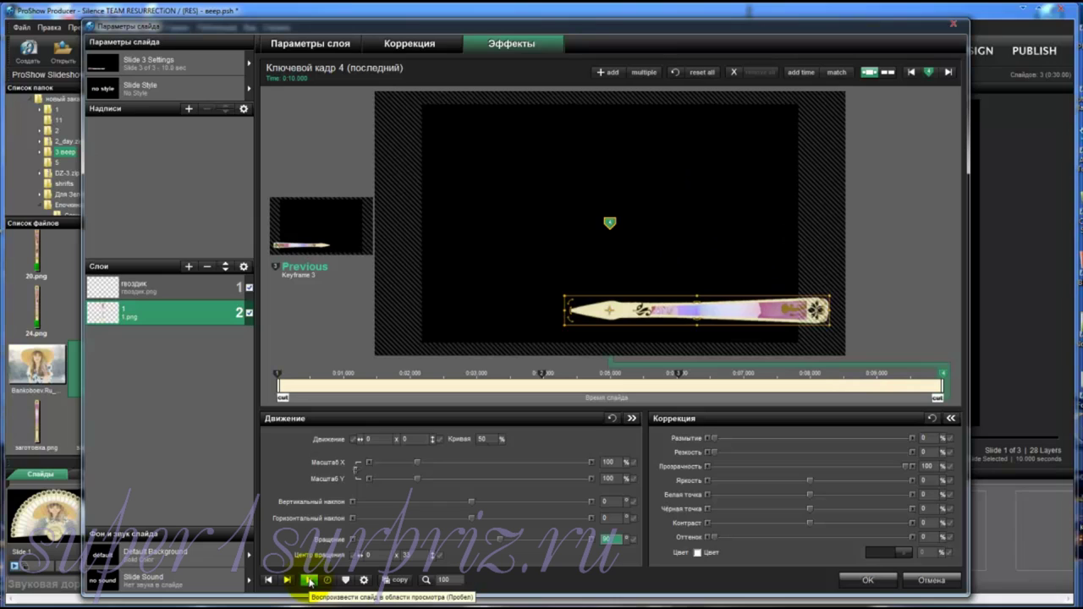
{"action": "left_click", "coordinate": [309, 580]}
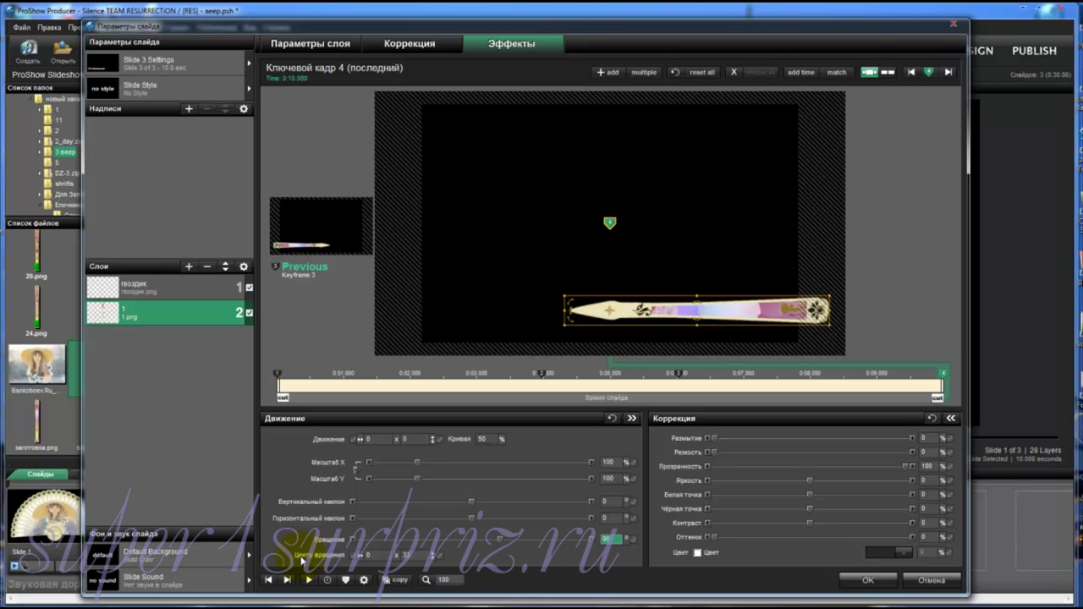
{"action": "left_click", "coordinate": [188, 313]}
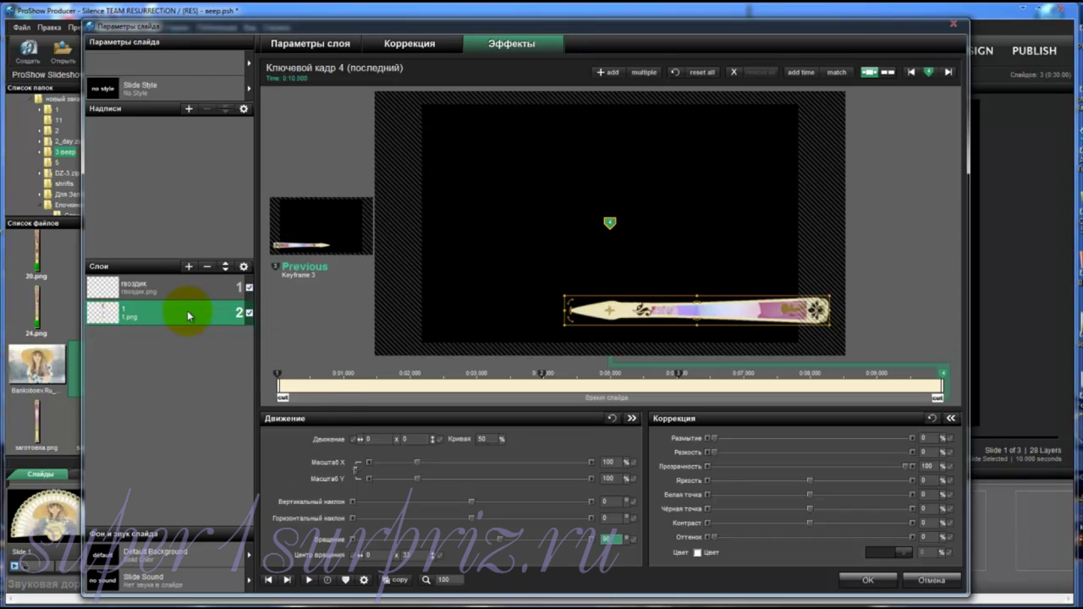
Duplicate the stick layer and replace the copy's image with 2.png, keeping its keyframes.
{"action": "right_click", "coordinate": [188, 315]}
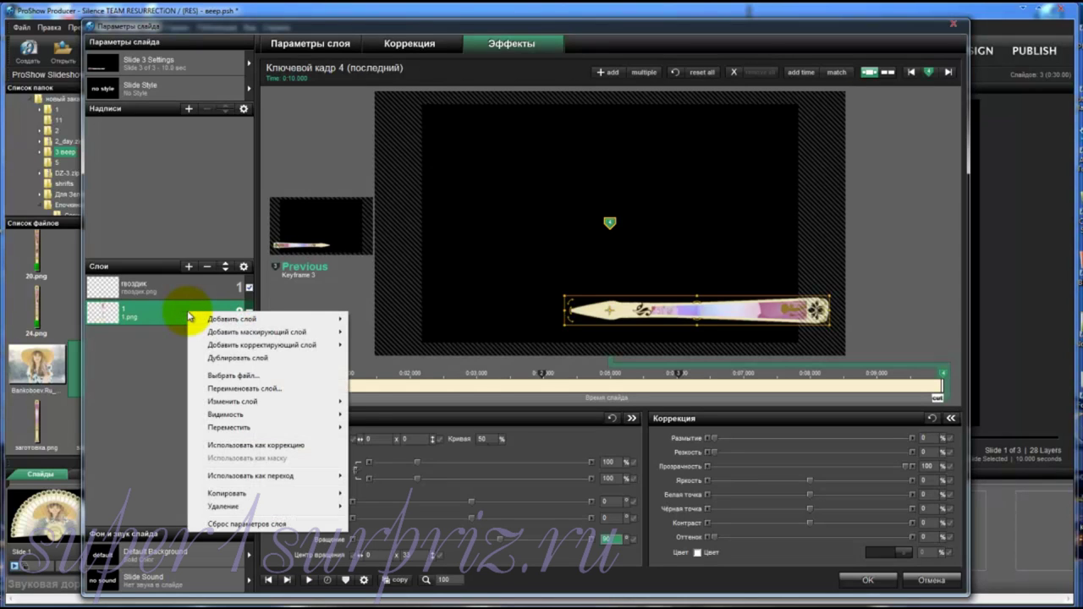
{"action": "left_click", "coordinate": [220, 358]}
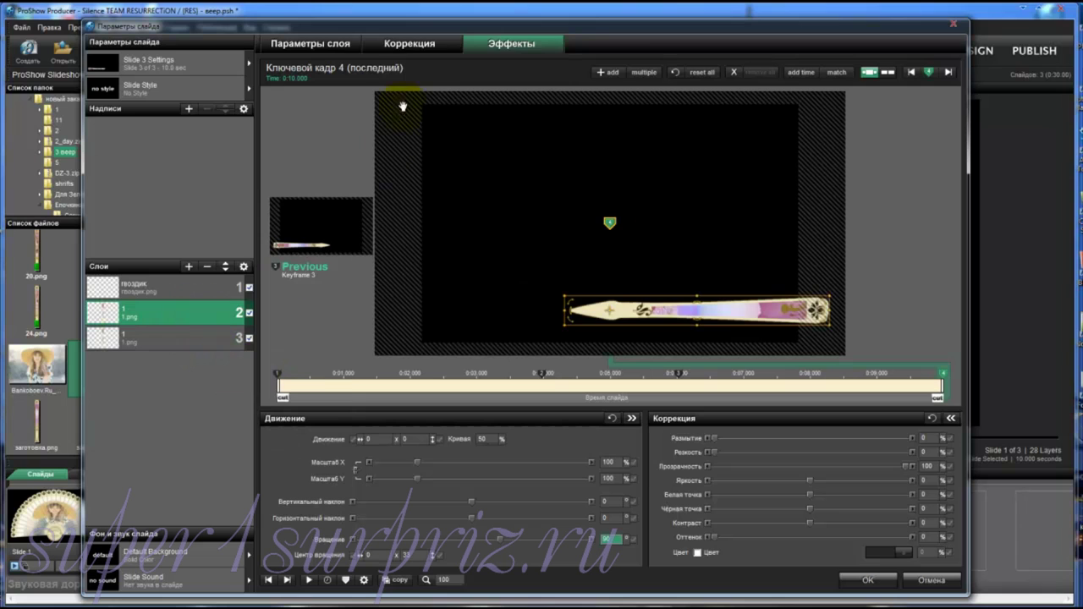
{"action": "left_click", "coordinate": [409, 44]}
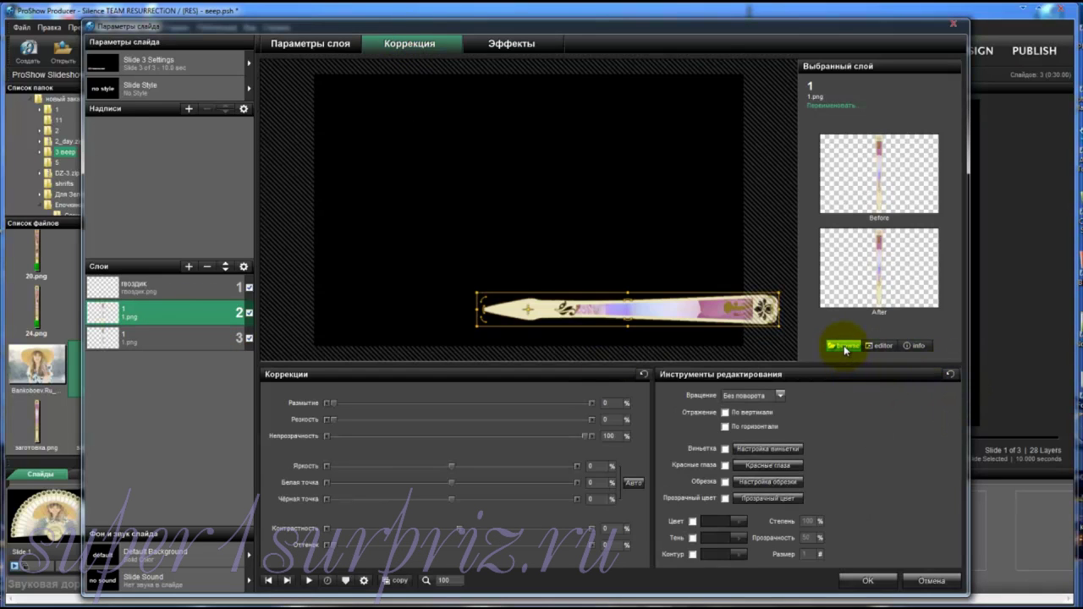
{"action": "left_click", "coordinate": [844, 346]}
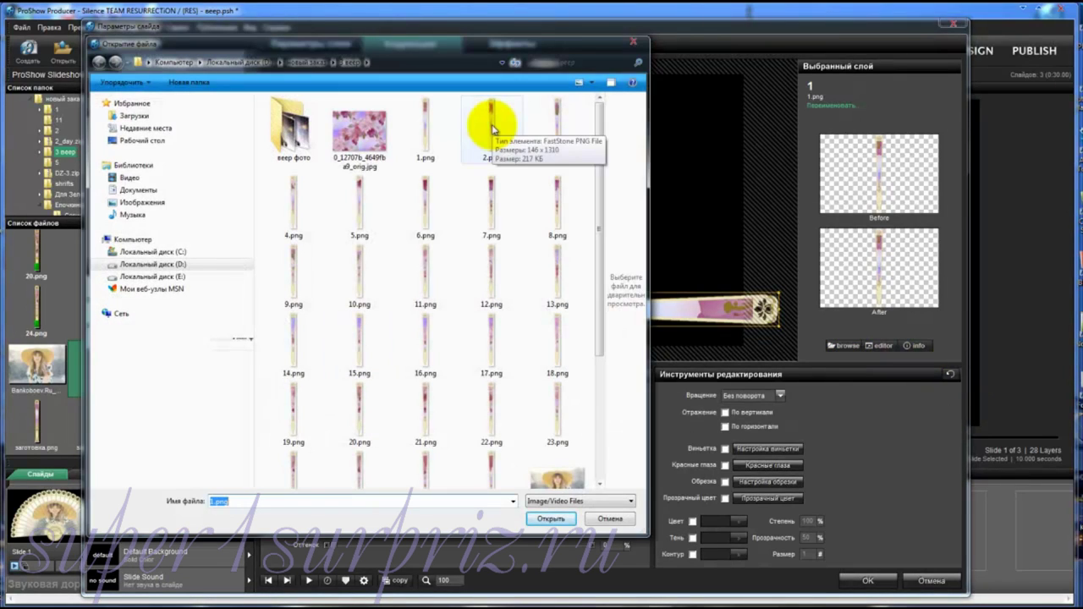
{"action": "left_click", "coordinate": [494, 128]}
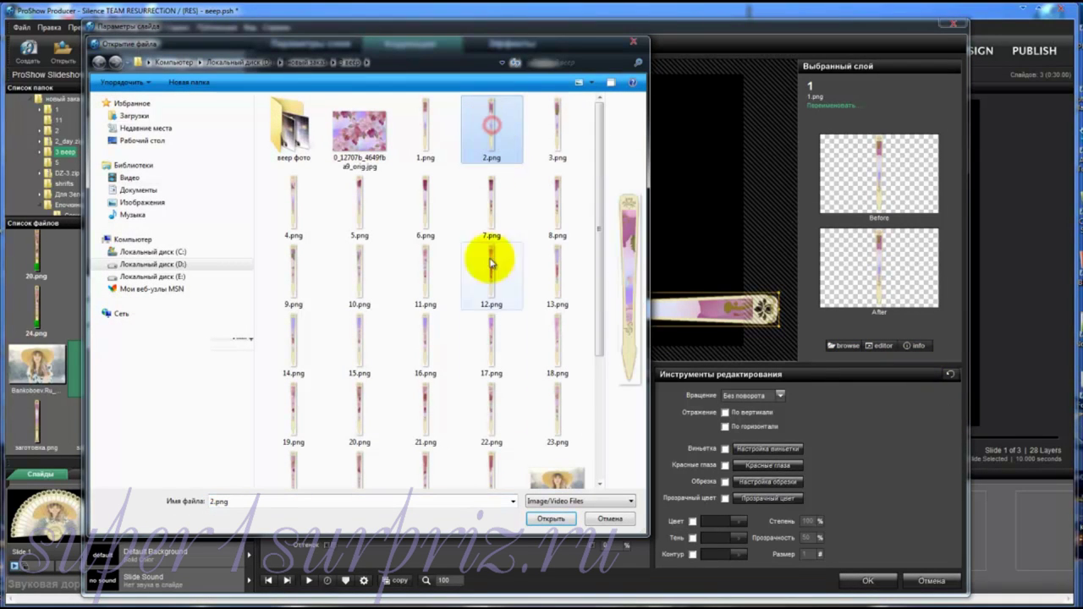
{"action": "left_click", "coordinate": [551, 520]}
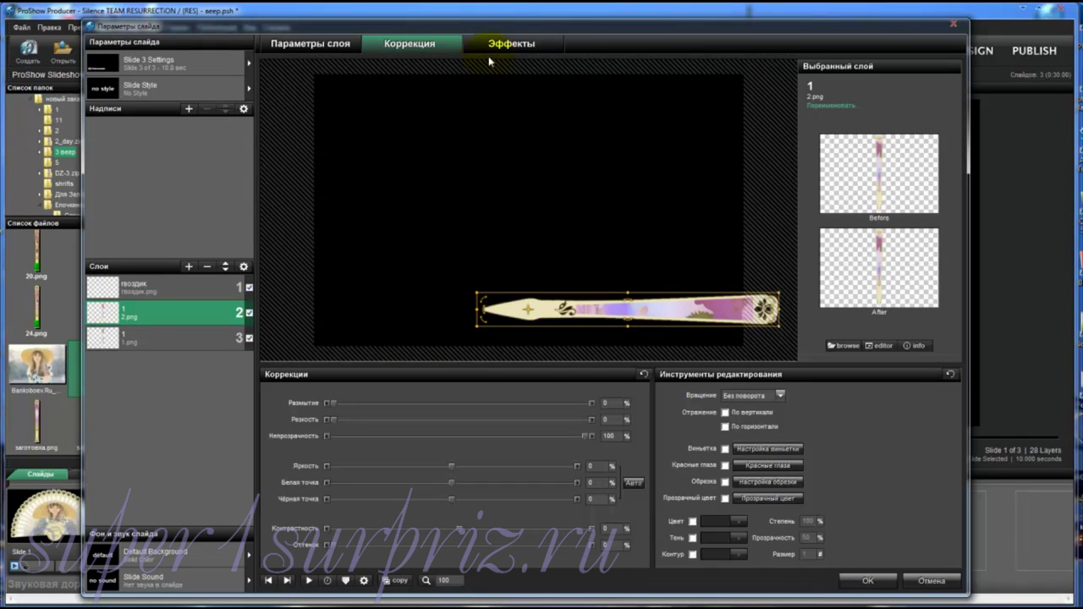
{"action": "left_click", "coordinate": [514, 47]}
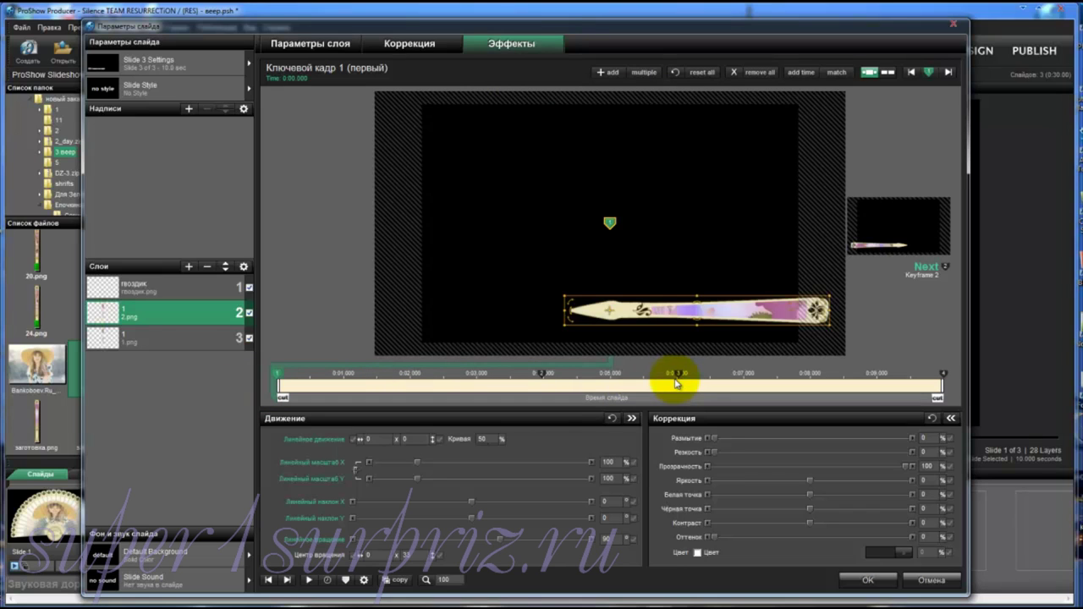
Tilt the 2.png stick at keyframe 2, copy that pose to keyframe 3, and preview the fan.
{"action": "left_click", "coordinate": [309, 581]}
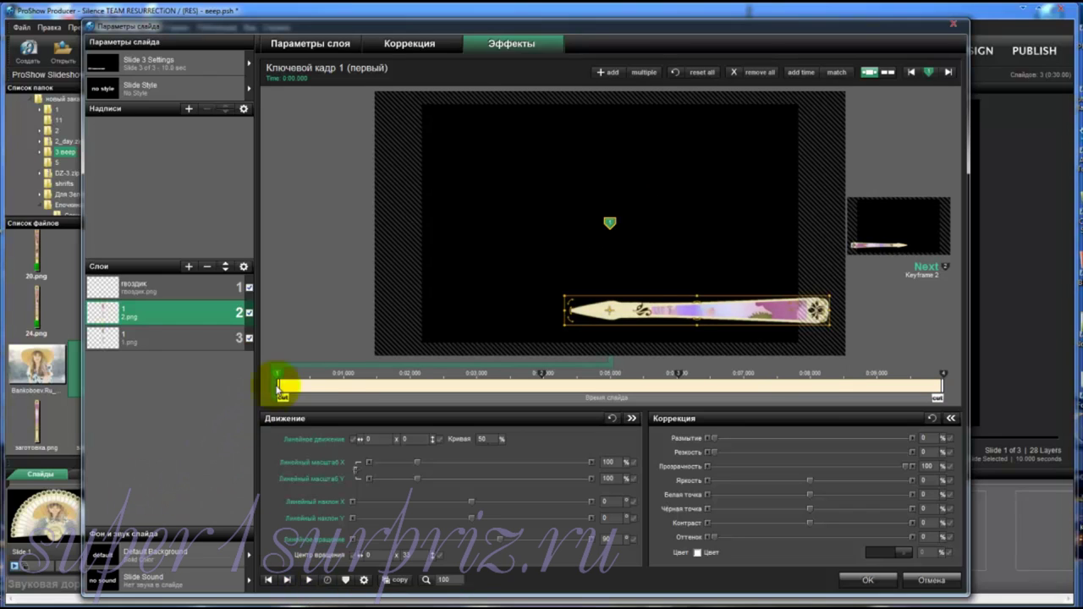
{"action": "left_click", "coordinate": [543, 373]}
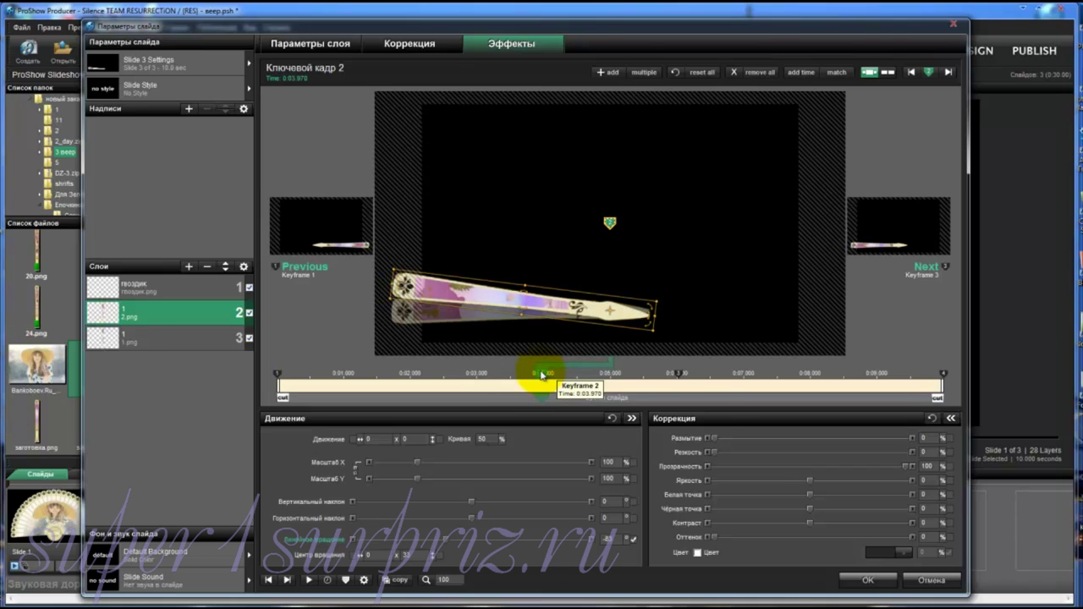
{"action": "right_click", "coordinate": [542, 375]}
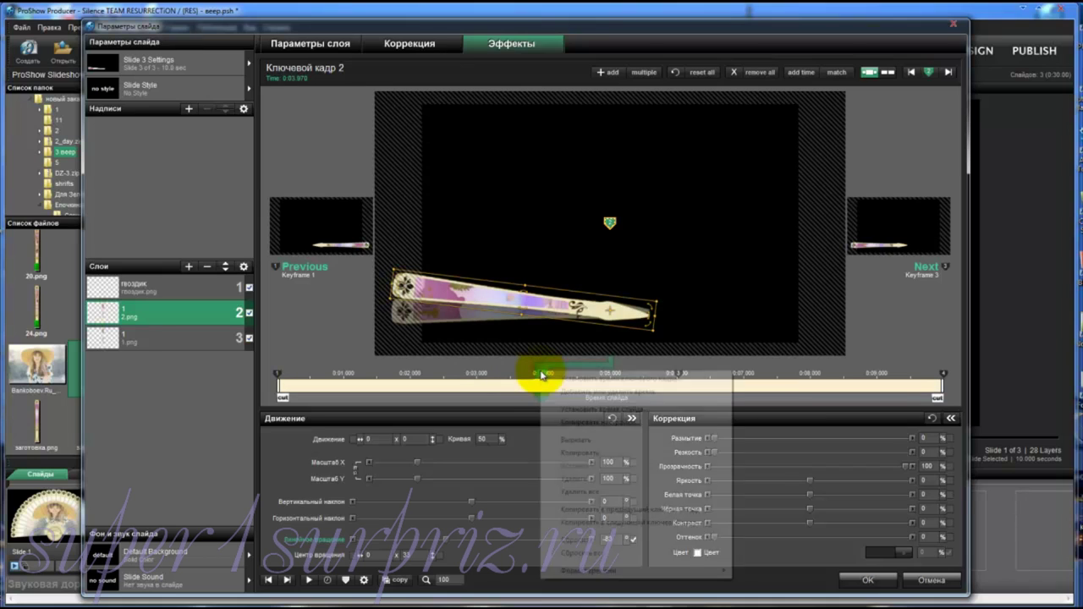
{"action": "left_click", "coordinate": [574, 522]}
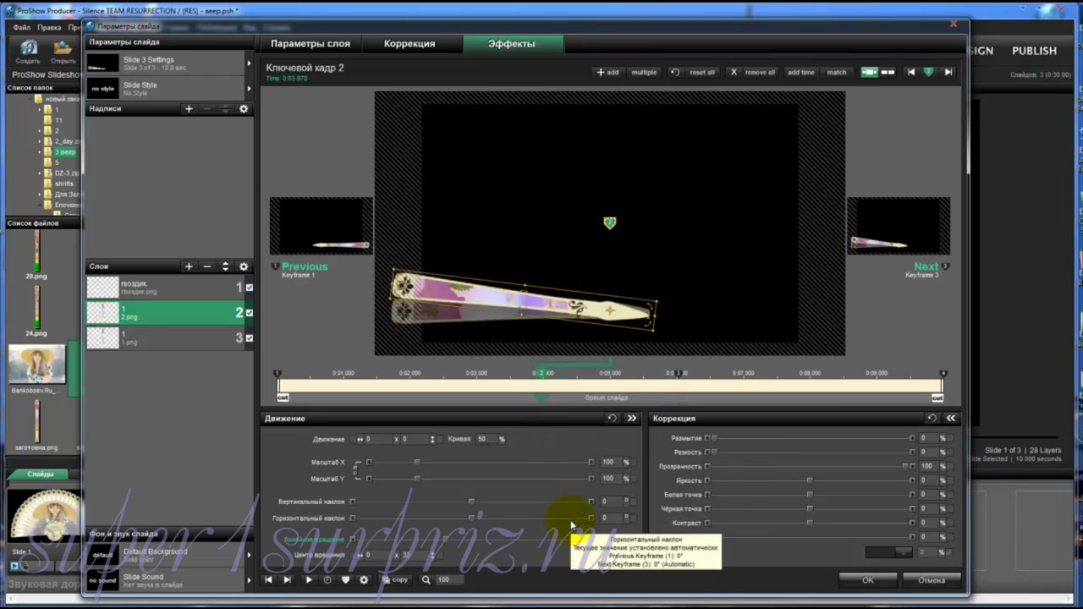
{"action": "left_click", "coordinate": [308, 581]}
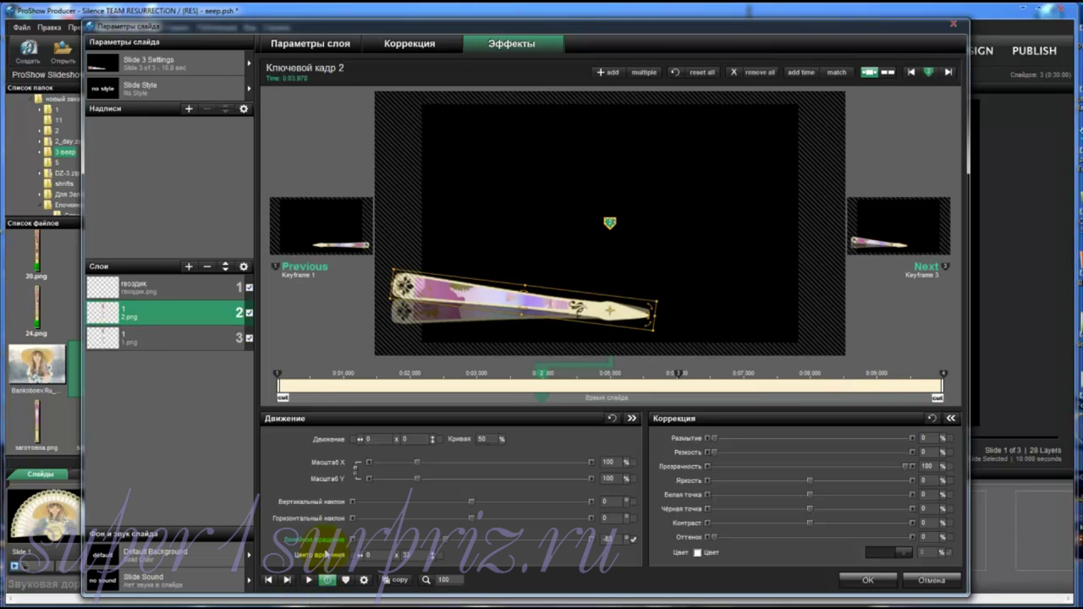
{"action": "left_click", "coordinate": [185, 315]}
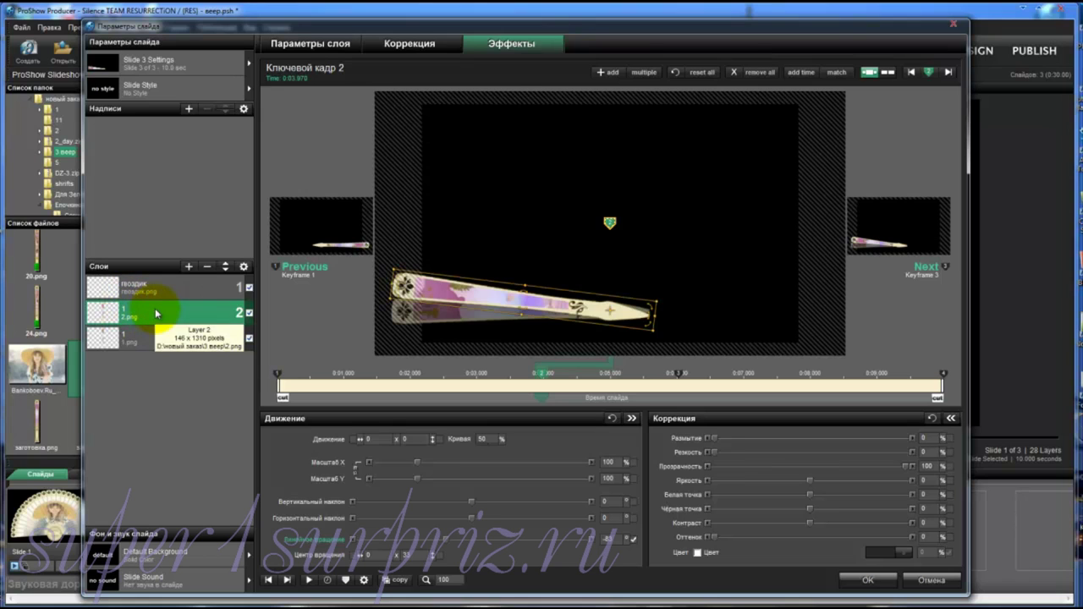
Duplicate the 2.png stick layer and swap the copy's image to 3.png.
{"action": "right_click", "coordinate": [156, 313]}
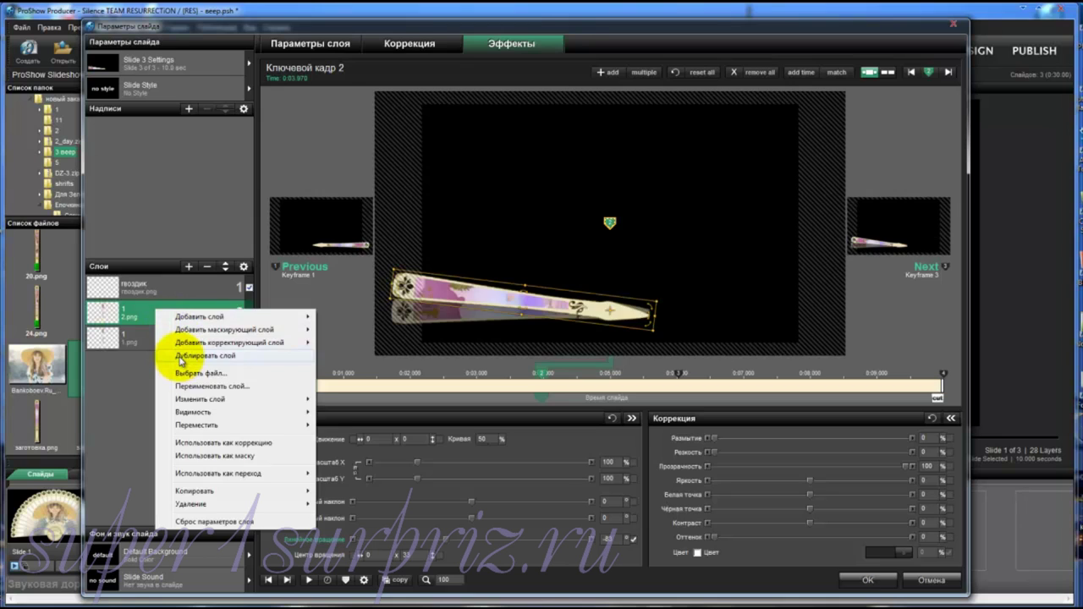
{"action": "left_click", "coordinate": [180, 357]}
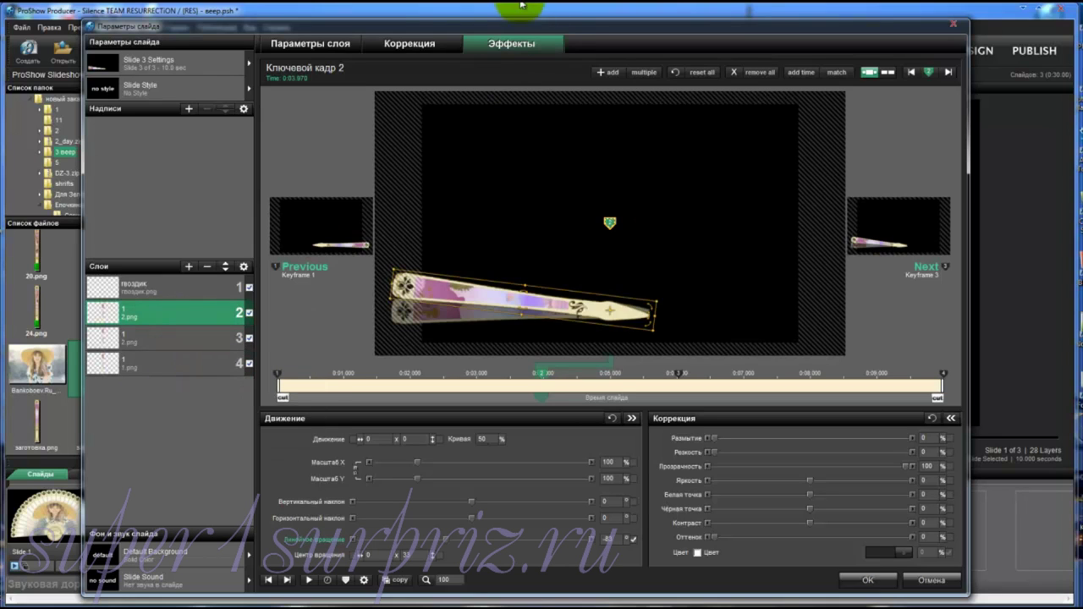
{"action": "left_click", "coordinate": [431, 42]}
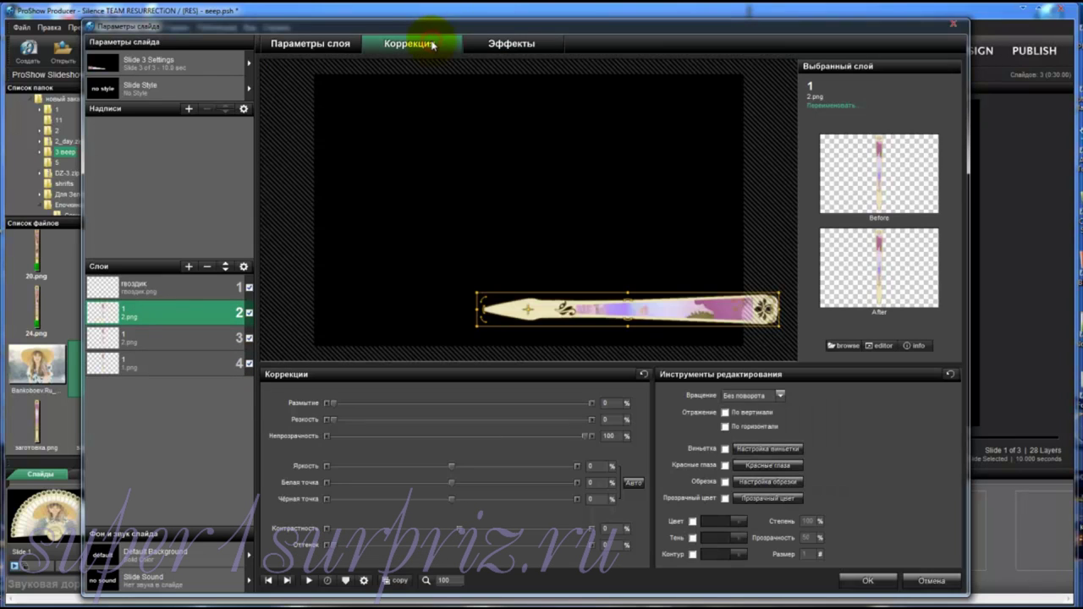
{"action": "left_click", "coordinate": [844, 346]}
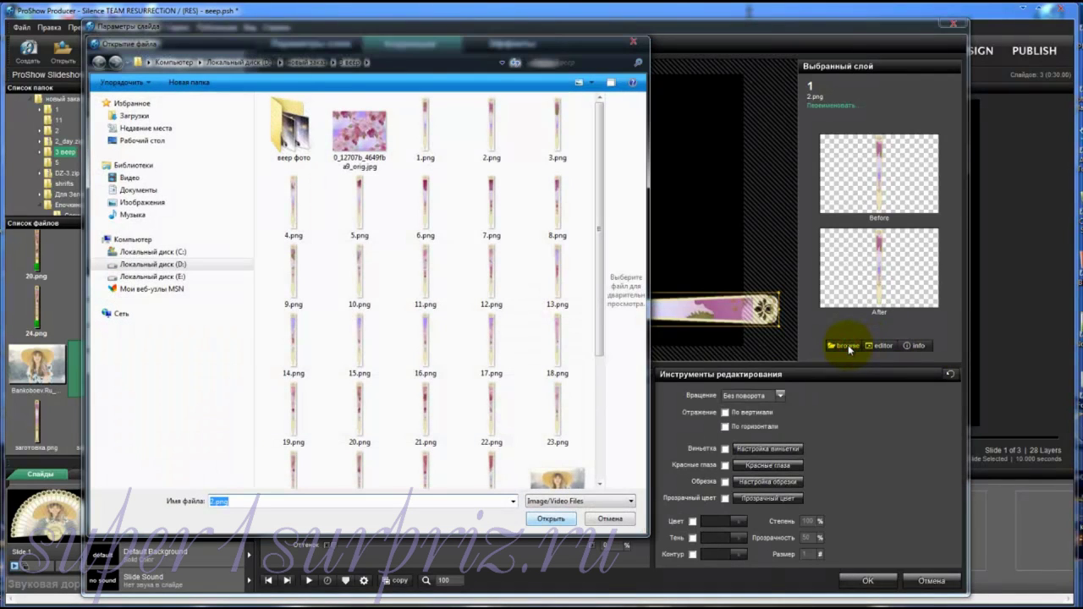
{"action": "left_click", "coordinate": [557, 129]}
{"action": "left_click", "coordinate": [551, 520]}
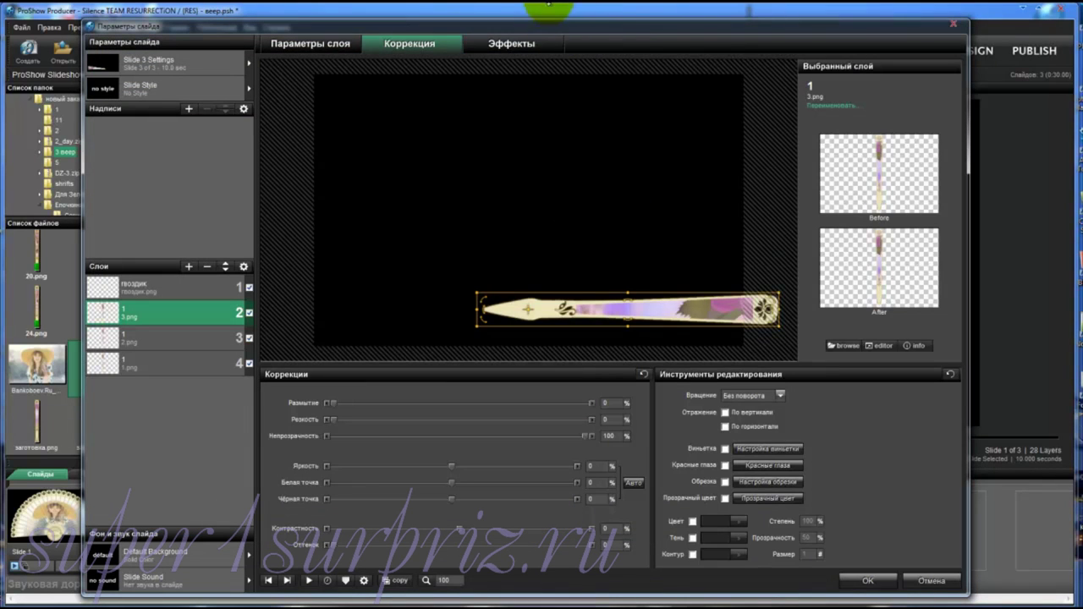
{"action": "left_click", "coordinate": [513, 44]}
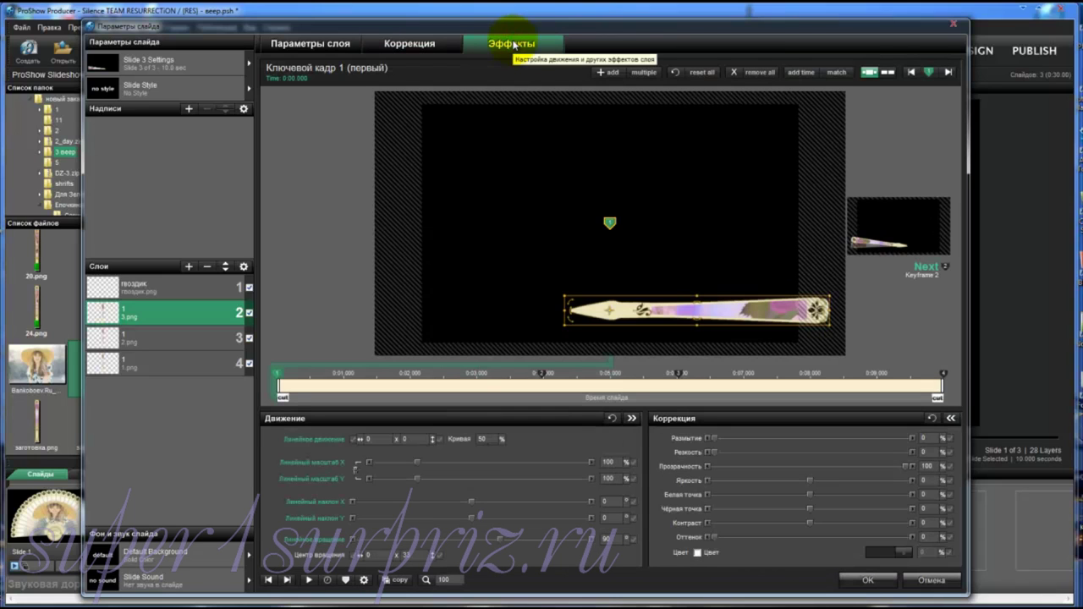
Rotate the 3.png stick upward at keyframe 2, copy that pose into keyframe 3, and preview.
{"action": "left_click", "coordinate": [542, 376]}
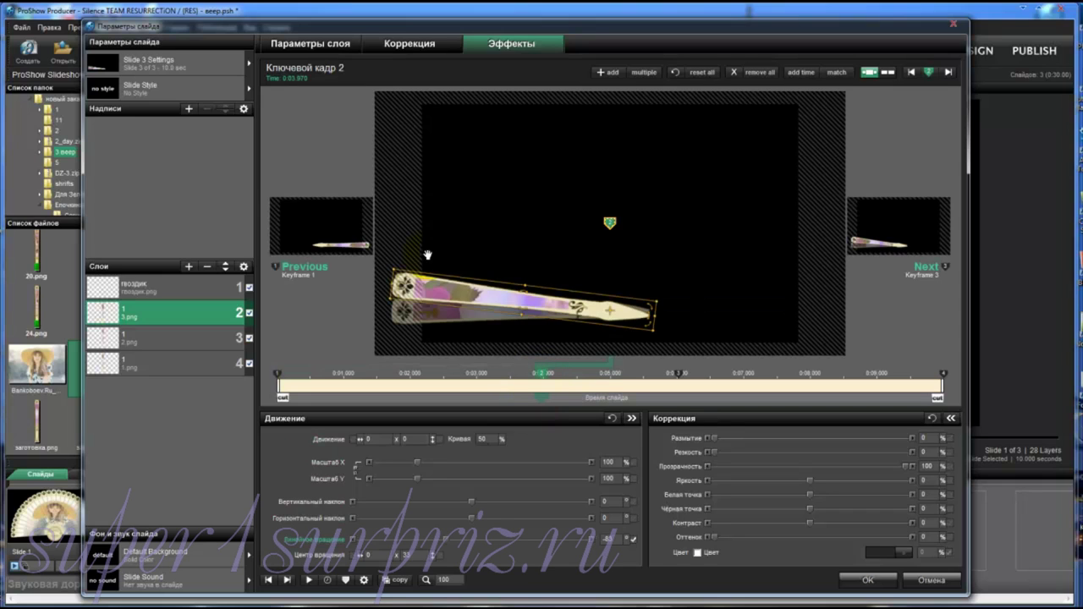
{"action": "left_click_drag", "start_coordinate": [398, 274], "coordinate": [403, 256]}
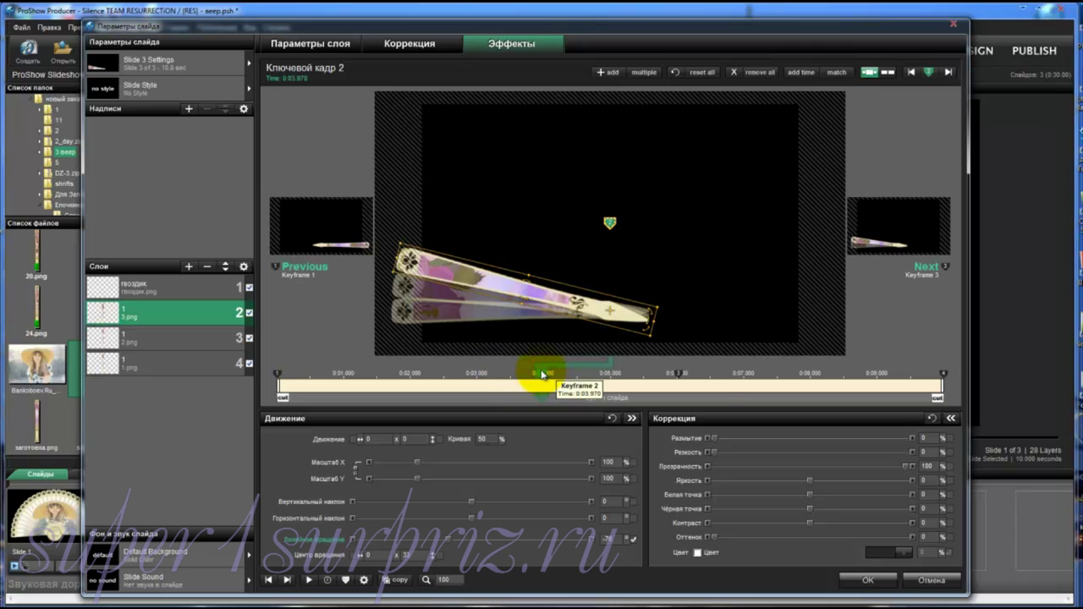
{"action": "right_click", "coordinate": [542, 374]}
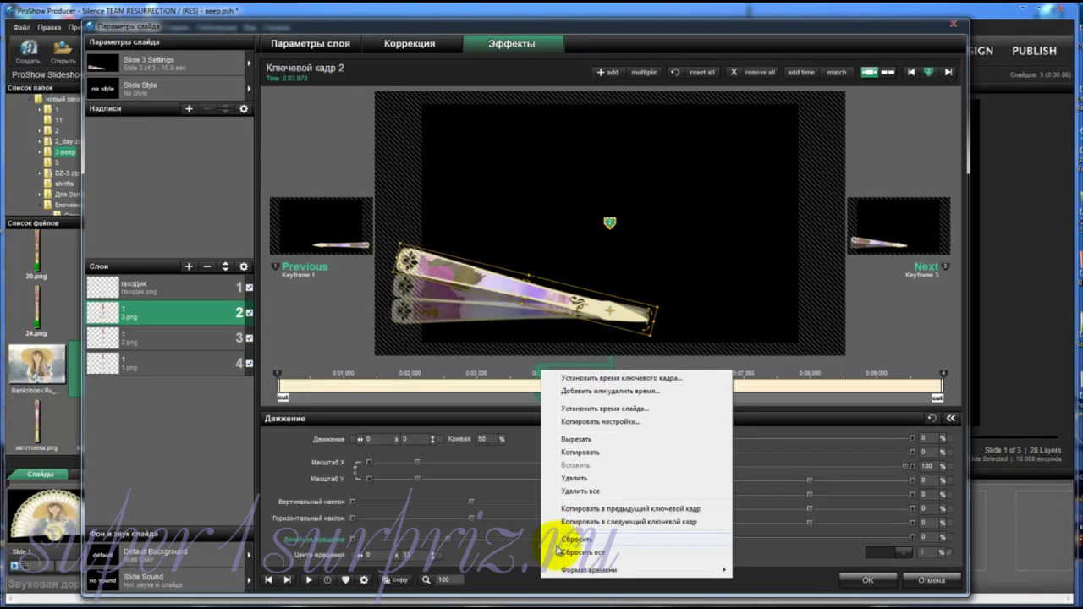
{"action": "left_click", "coordinate": [574, 522]}
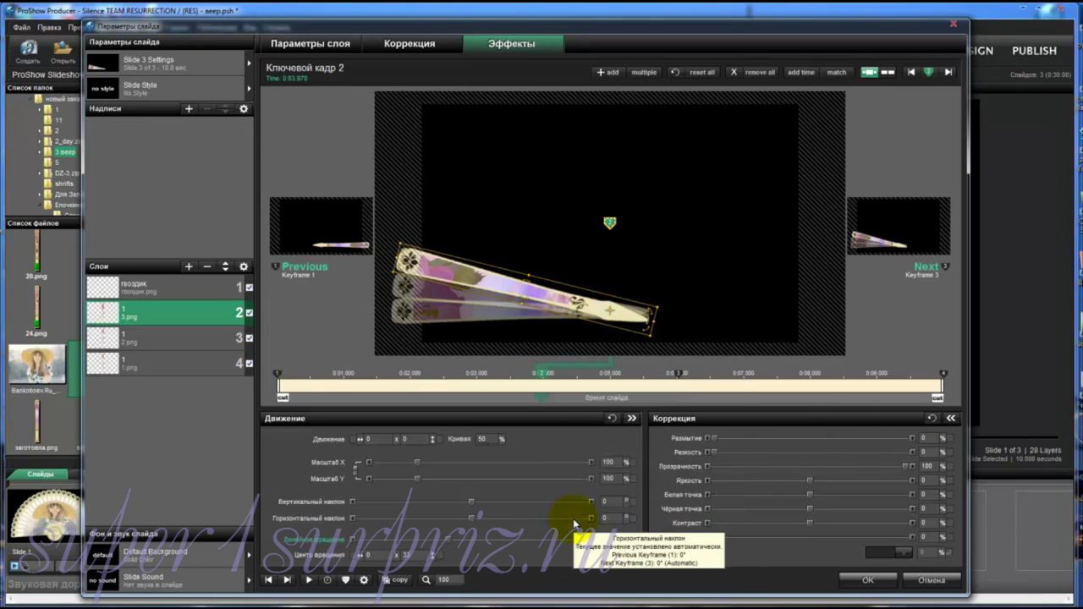
{"action": "left_click", "coordinate": [309, 581]}
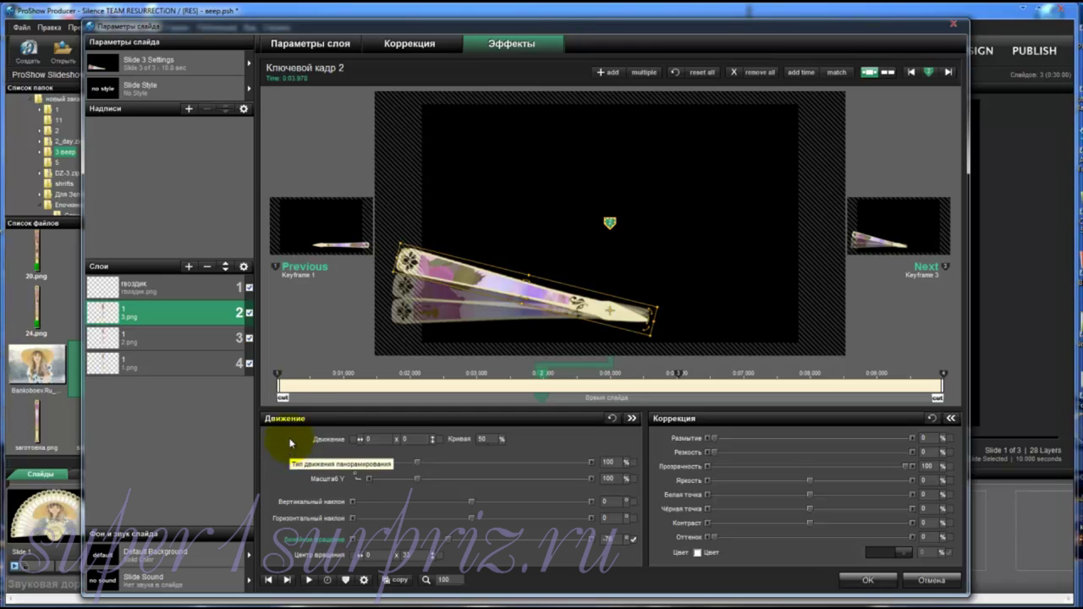
Duplicate the stick layer, switch its image to 4.png, and copy its keyframe 2 pose forward.
{"action": "right_click", "coordinate": [201, 318]}
{"action": "left_click", "coordinate": [224, 363]}
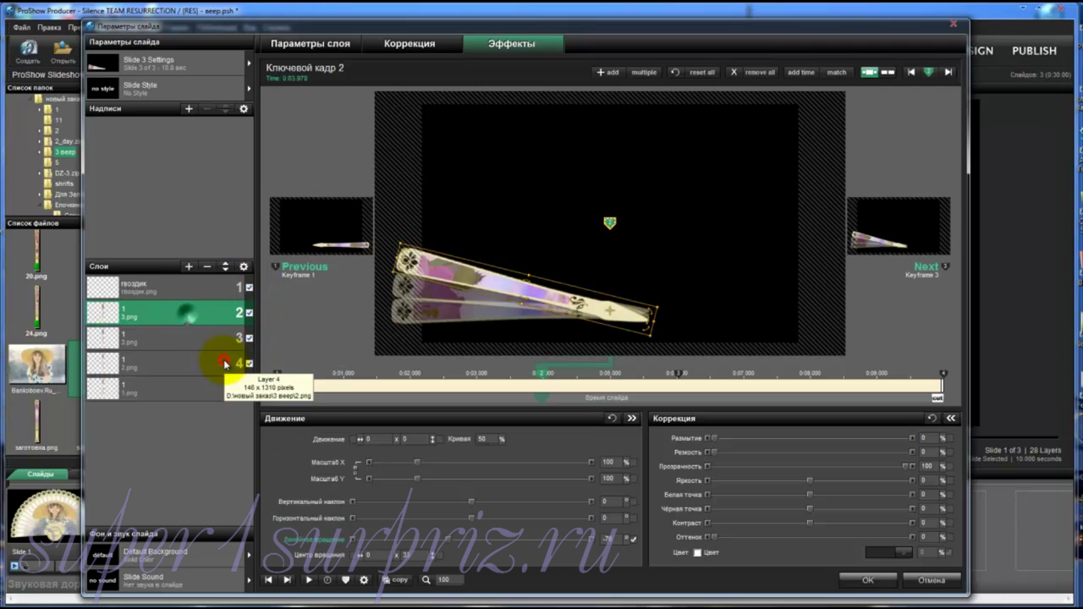
{"action": "left_click", "coordinate": [410, 44]}
{"action": "left_click", "coordinate": [843, 346]}
{"action": "double_click", "coordinate": [314, 218]}
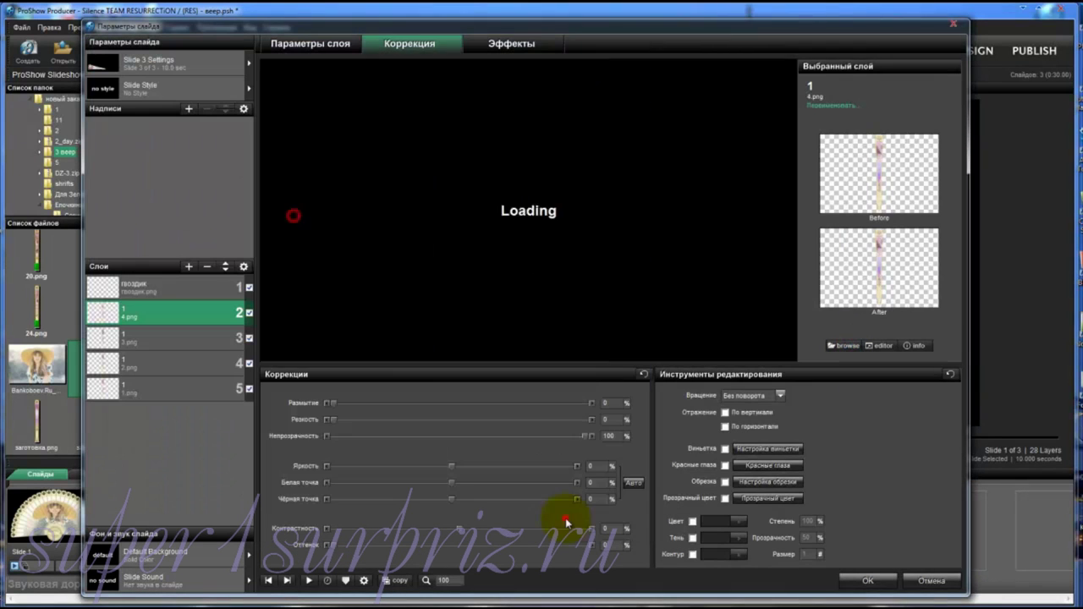
{"action": "left_click", "coordinate": [540, 48]}
{"action": "left_click", "coordinate": [542, 374]}
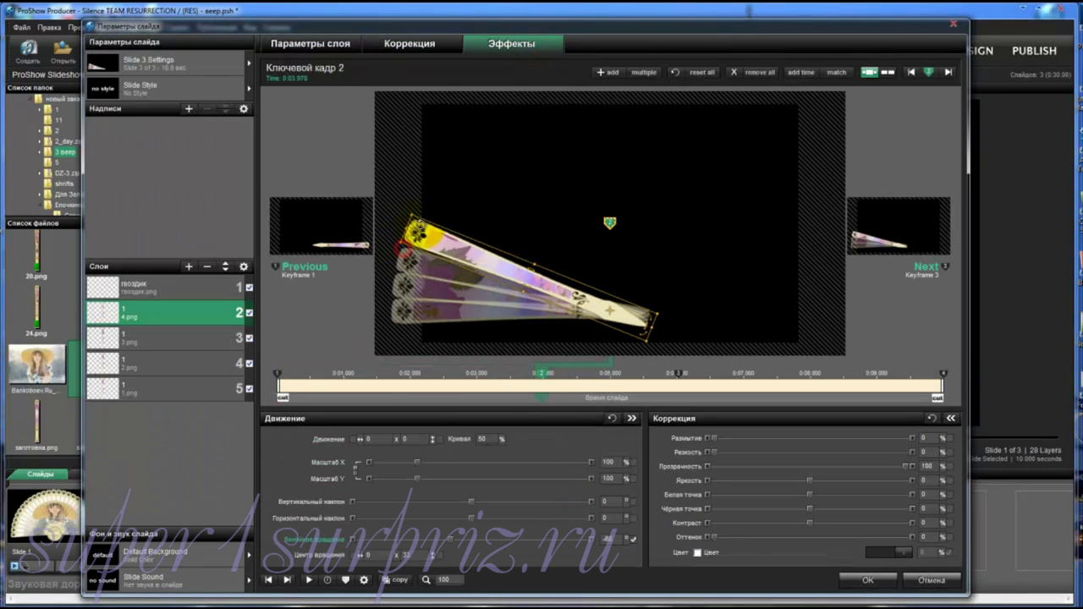
{"action": "right_click", "coordinate": [530, 373]}
{"action": "left_click", "coordinate": [581, 512]}
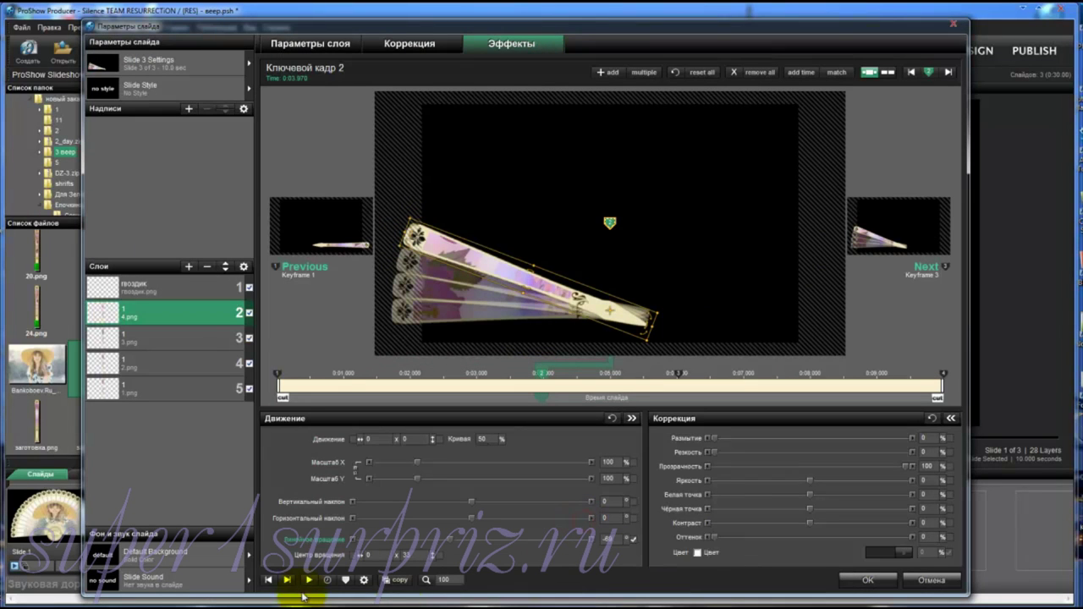
Add a 5.png stick as a duplicate layer and copy its keyframe 2 pose forward.
{"action": "right_click", "coordinate": [182, 315]}
{"action": "left_click", "coordinate": [214, 356]}
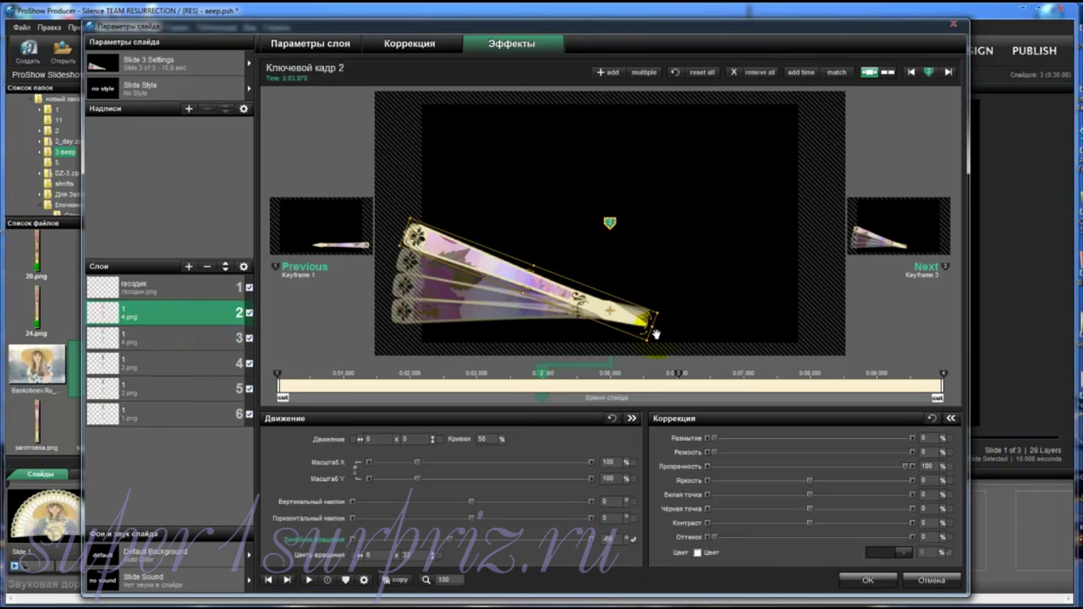
{"action": "left_click", "coordinate": [409, 44]}
{"action": "left_click", "coordinate": [844, 345]}
{"action": "double_click", "coordinate": [353, 220]}
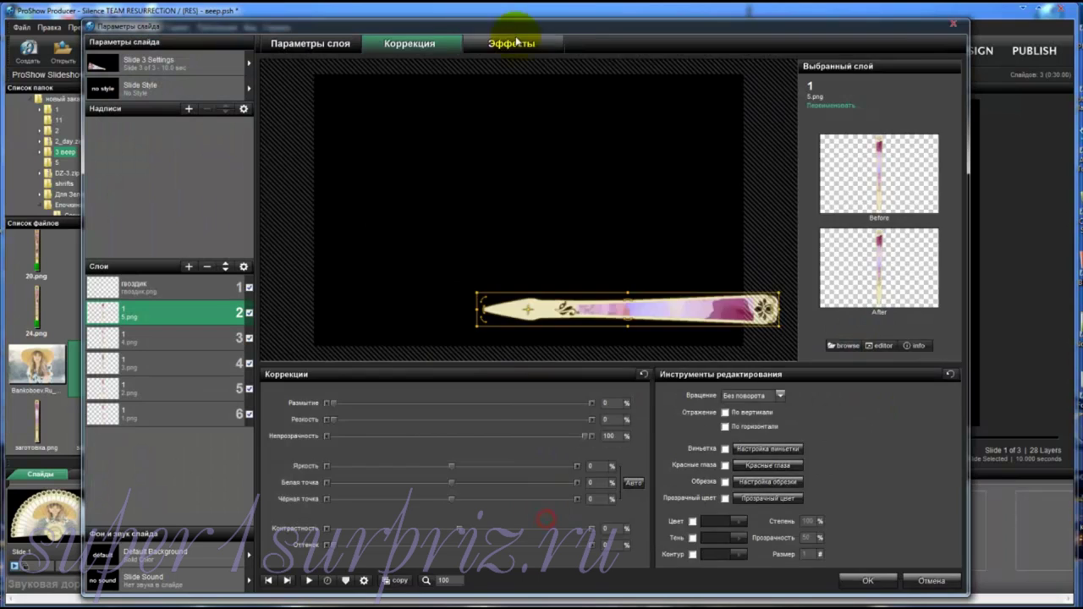
{"action": "left_click", "coordinate": [517, 42]}
{"action": "left_click", "coordinate": [542, 373]}
{"action": "right_click", "coordinate": [532, 364]}
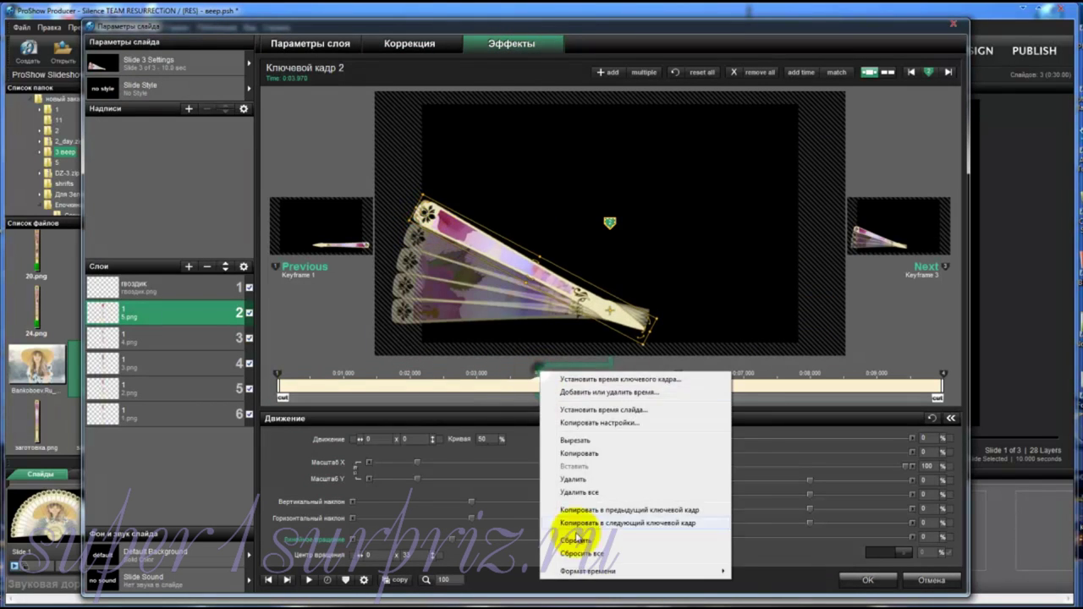
{"action": "left_click", "coordinate": [573, 545]}
Add a 6.png stick rotated upward at keyframe 2, copy the pose forward, and duplicate it again.
{"action": "right_click", "coordinate": [211, 310]}
{"action": "left_click", "coordinate": [225, 362]}
{"action": "left_click", "coordinate": [414, 41]}
{"action": "left_click", "coordinate": [844, 345]}
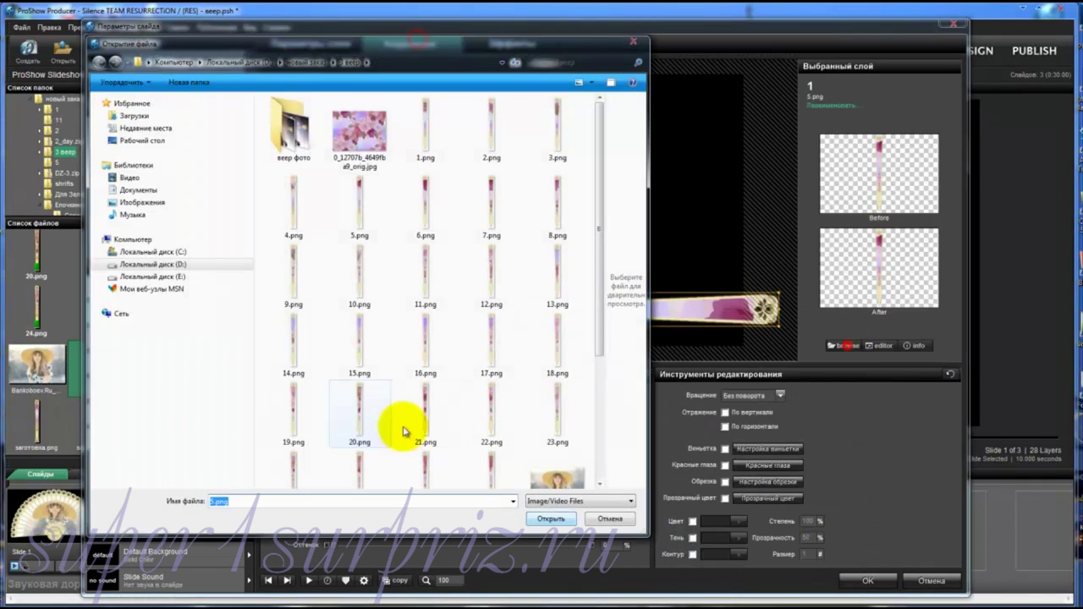
{"action": "left_click", "coordinate": [425, 218]}
{"action": "left_click", "coordinate": [551, 514]}
{"action": "left_click", "coordinate": [511, 43]}
{"action": "left_click", "coordinate": [542, 374]}
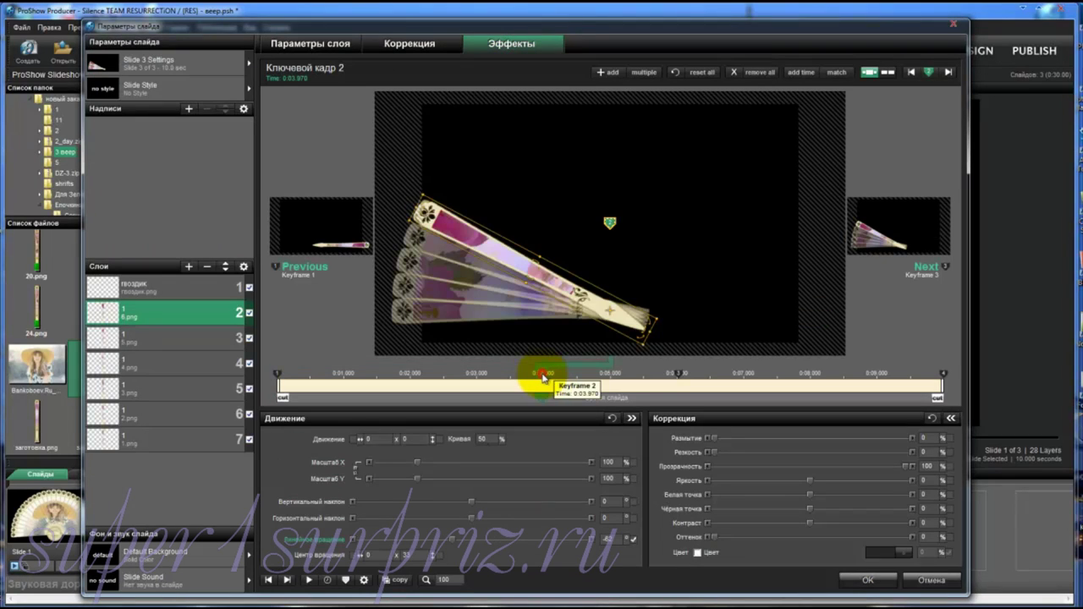
{"action": "left_click_drag", "start_coordinate": [424, 198], "coordinate": [436, 187]}
{"action": "right_click", "coordinate": [542, 374]}
{"action": "left_click", "coordinate": [564, 513]}
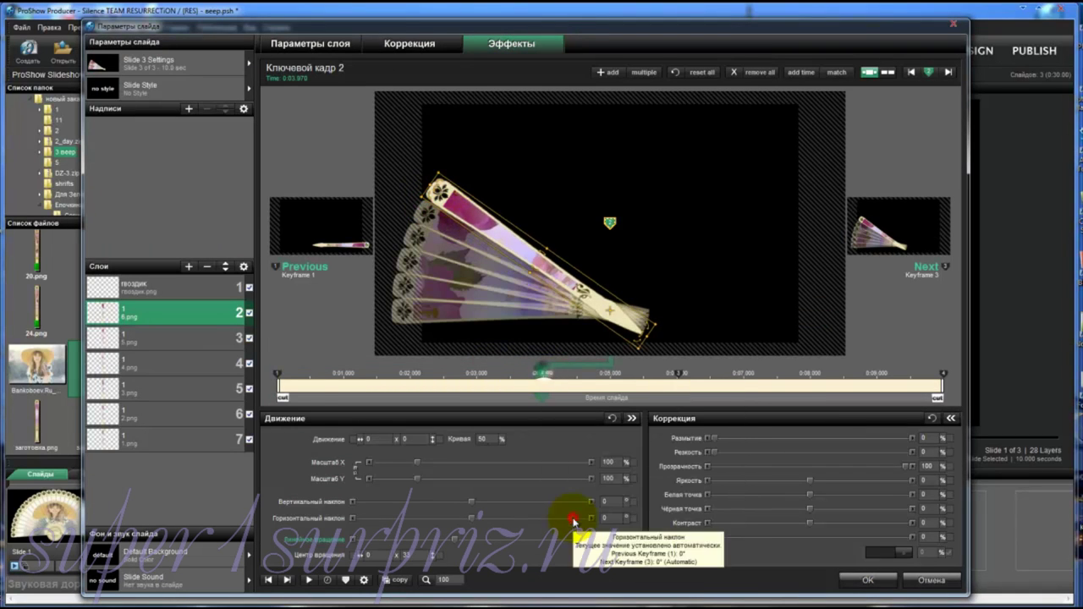
{"action": "right_click", "coordinate": [166, 317]}
{"action": "left_click", "coordinate": [209, 360]}
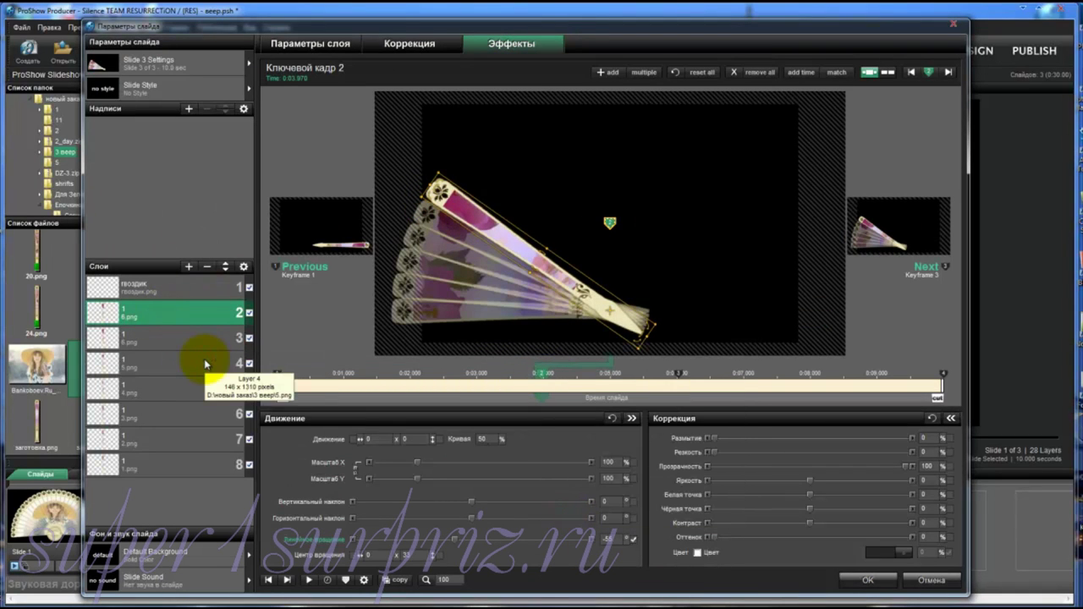
Load 7.png into the duplicated stick, copy its keyframe 2 pose forward, and preview the fan.
{"action": "left_click", "coordinate": [440, 43]}
{"action": "left_click", "coordinate": [847, 346]}
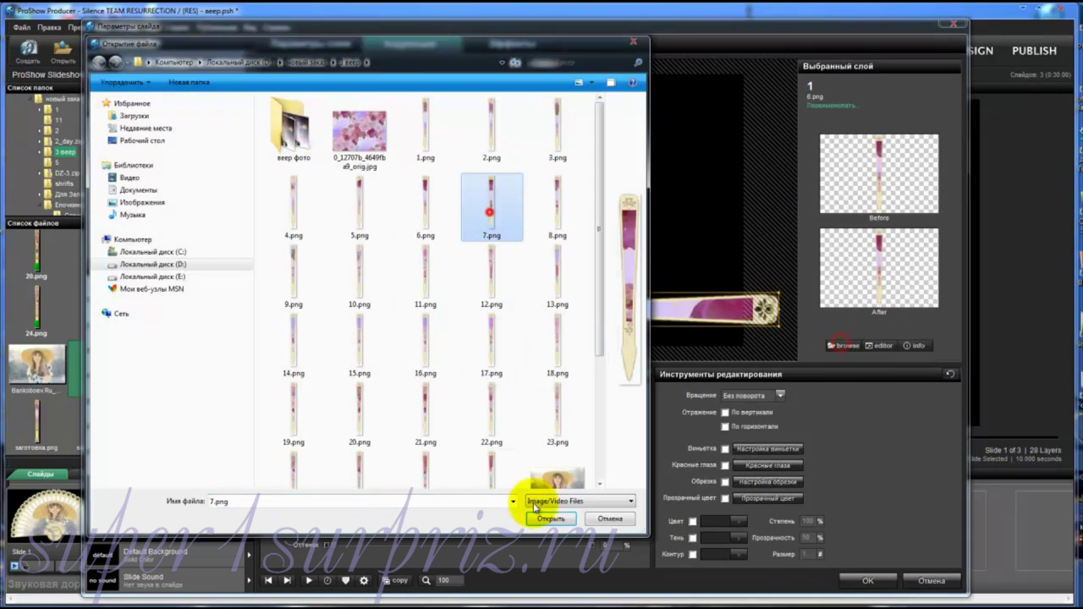
{"action": "left_click", "coordinate": [542, 513]}
{"action": "left_click", "coordinate": [511, 43]}
{"action": "left_click", "coordinate": [543, 373]}
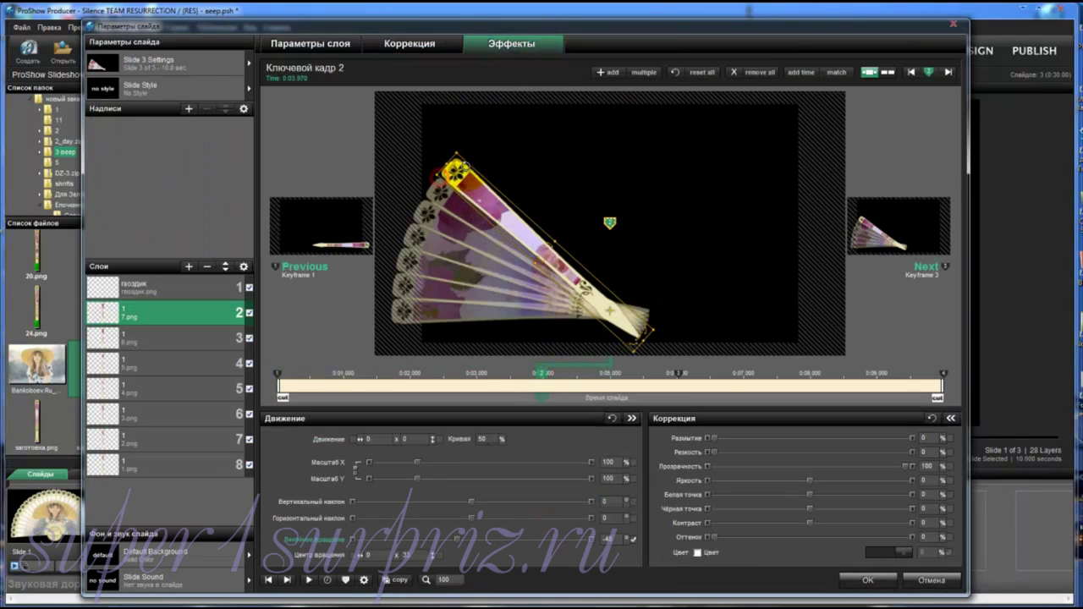
{"action": "right_click", "coordinate": [514, 354]}
{"action": "left_click", "coordinate": [551, 537]}
{"action": "left_click", "coordinate": [309, 580]}
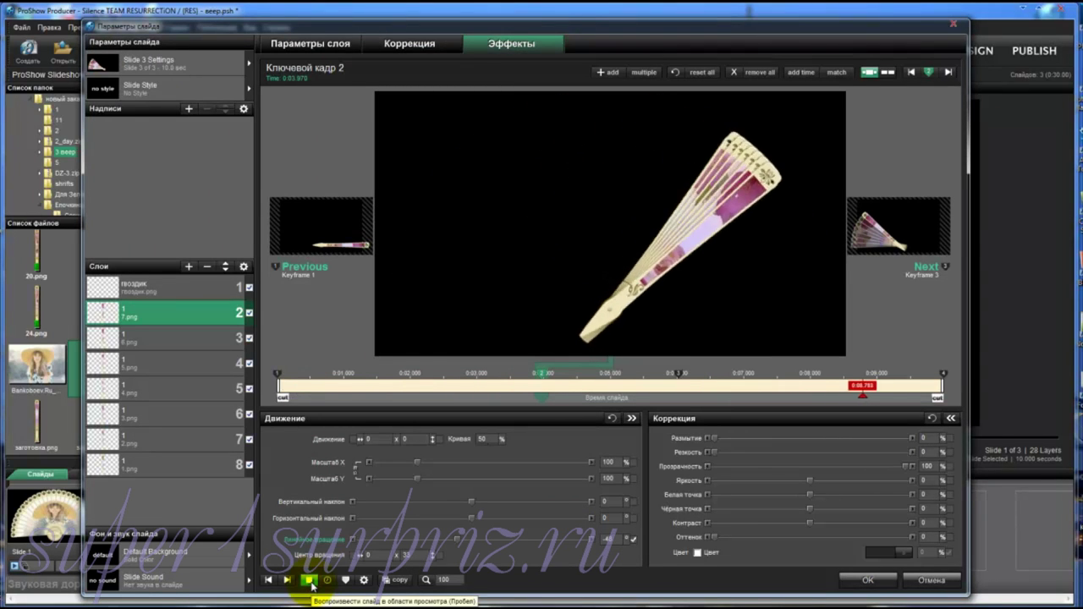
Swap layer 2's image to 8.png, rotate it upward at keyframe 2, and copy the angle forward.
{"action": "double_click", "coordinate": [180, 309]}
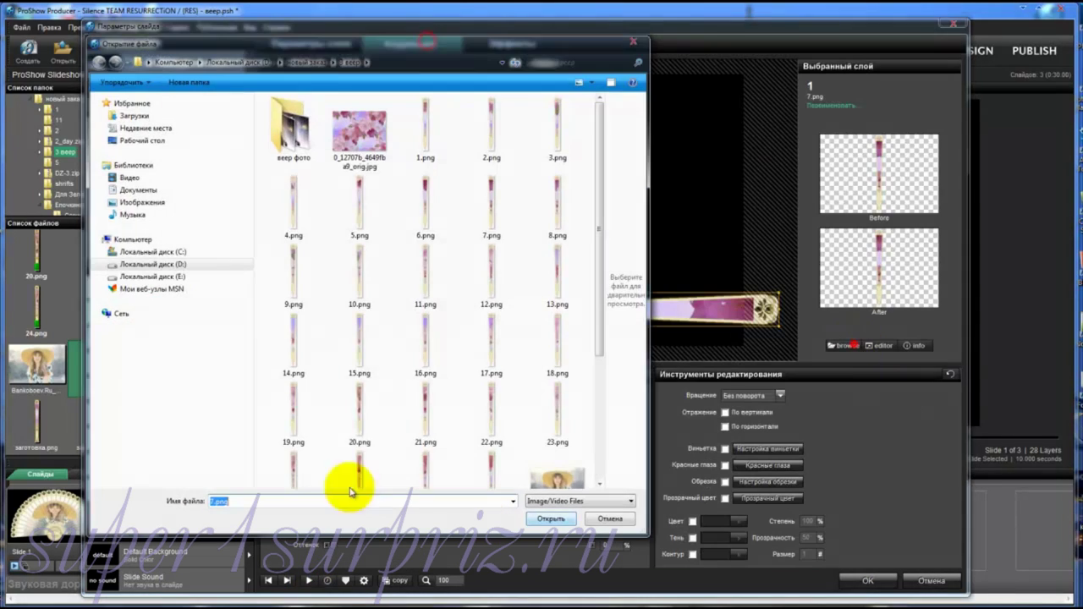
{"action": "left_click", "coordinate": [558, 211]}
{"action": "left_click", "coordinate": [558, 519]}
{"action": "left_click", "coordinate": [542, 373]}
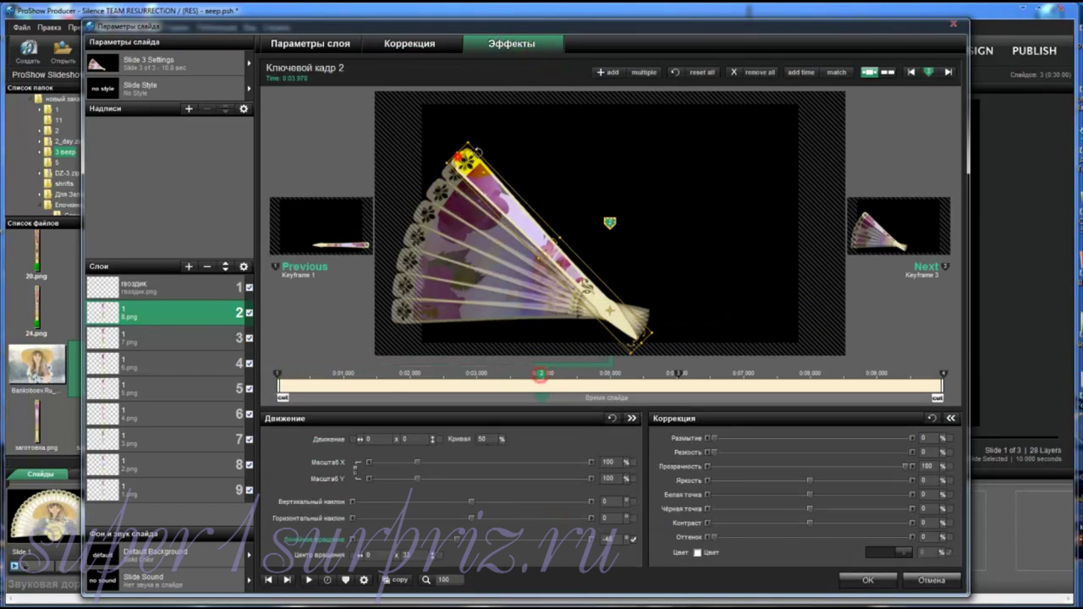
{"action": "left_click_drag", "start_coordinate": [460, 106], "coordinate": [481, 152]}
{"action": "right_click", "coordinate": [529, 375]}
{"action": "left_click", "coordinate": [307, 375]}
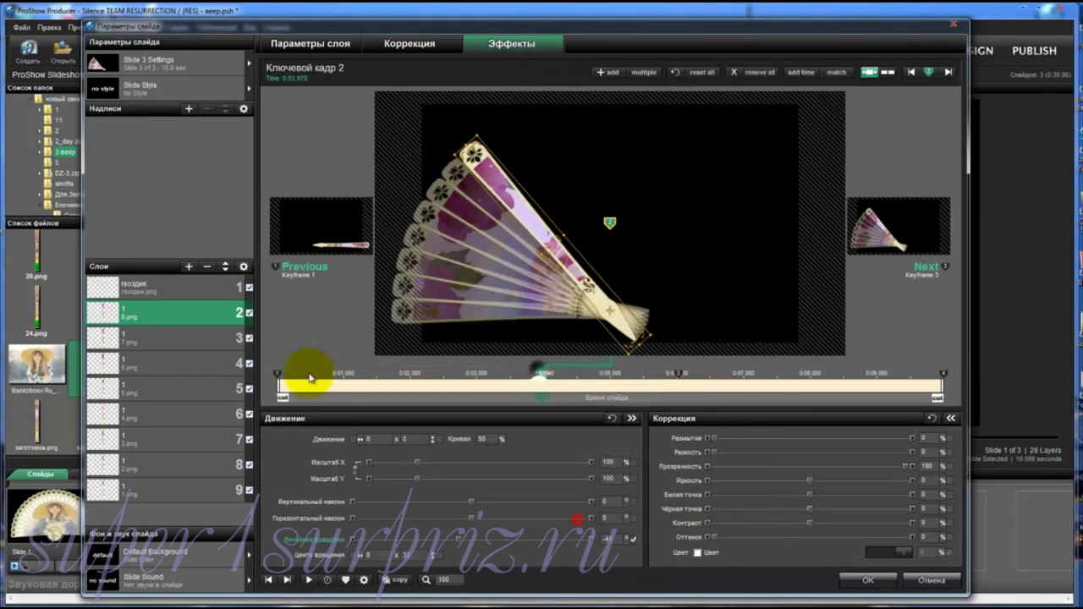
Duplicate the top stick as a 9.png layer and carry its keyframe 2 angle forward.
{"action": "right_click", "coordinate": [214, 302]}
{"action": "left_click", "coordinate": [225, 341]}
{"action": "double_click", "coordinate": [228, 356]}
{"action": "left_click", "coordinate": [943, 346]}
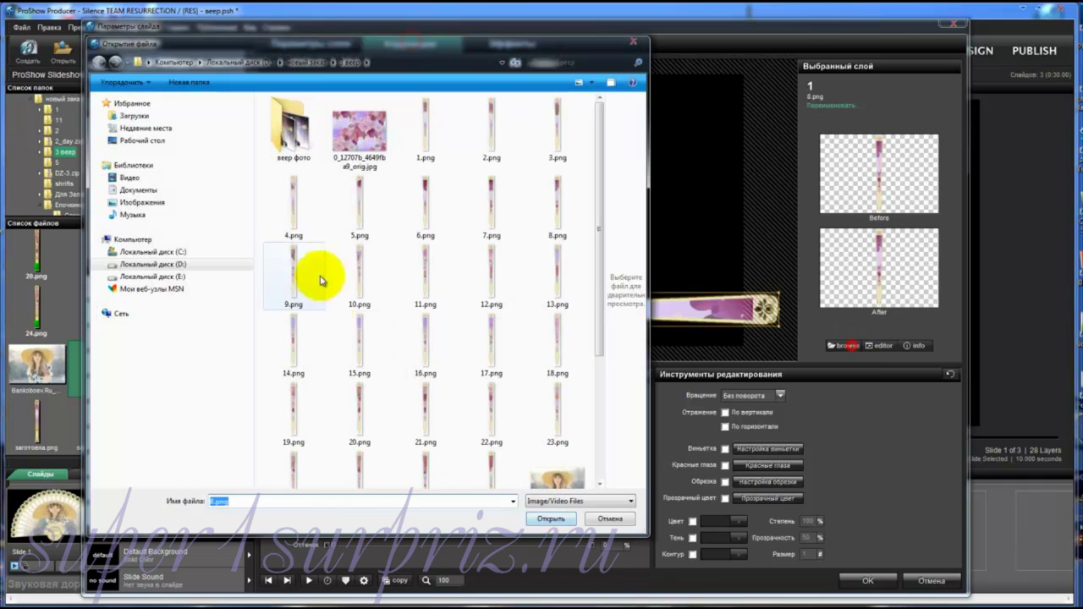
{"action": "left_click", "coordinate": [290, 286]}
{"action": "left_click", "coordinate": [544, 513]}
{"action": "left_click", "coordinate": [516, 44]}
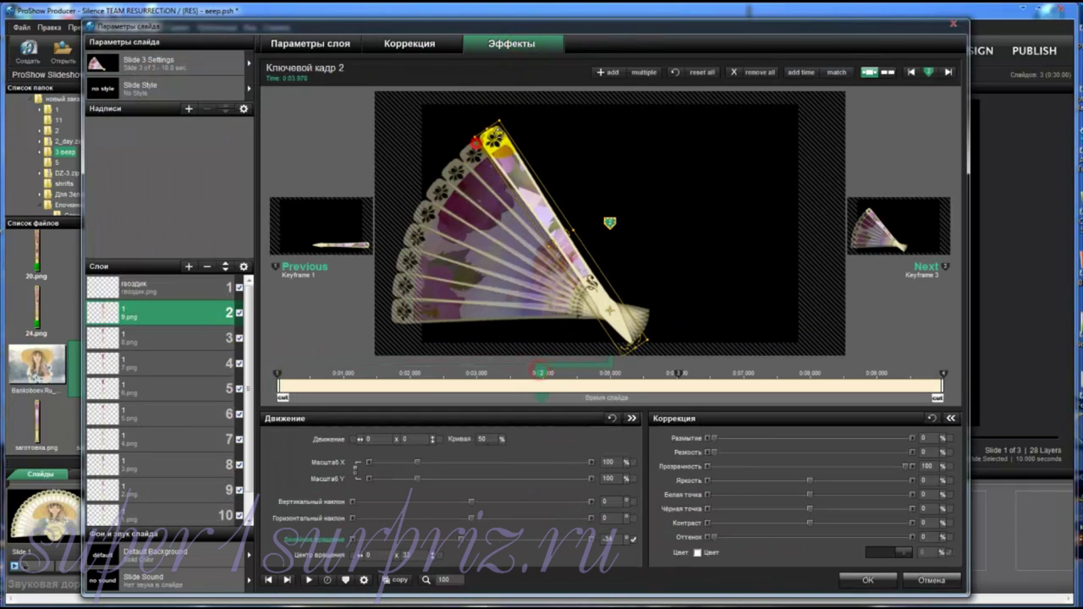
{"action": "right_click", "coordinate": [542, 374]}
{"action": "left_click", "coordinate": [569, 526]}
Add a 10.png stick layer and adjust its second keyframe.
{"action": "double_click", "coordinate": [225, 355]}
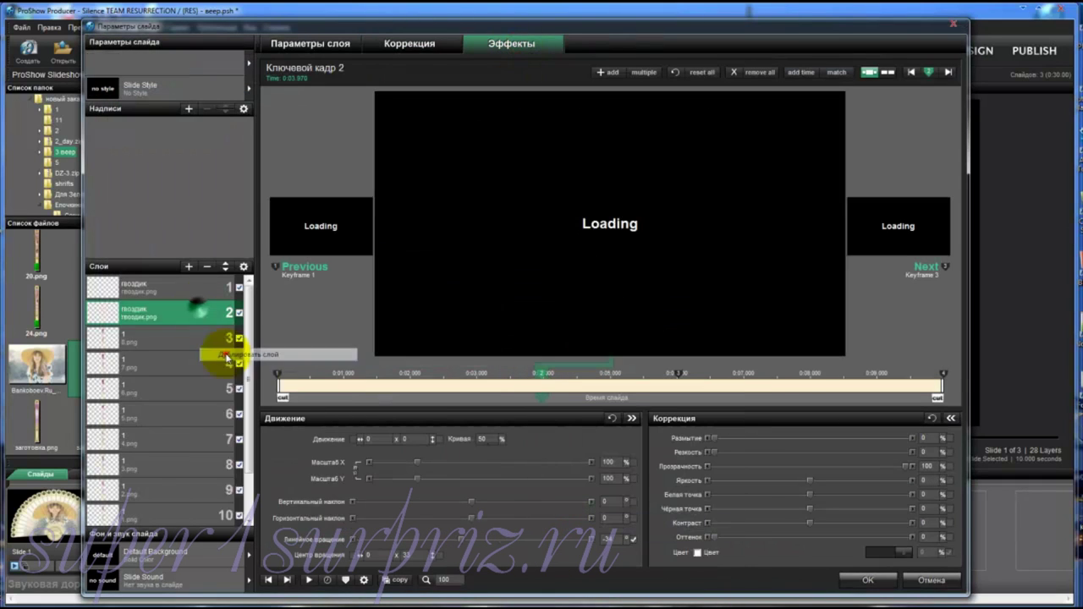
{"action": "left_click", "coordinate": [844, 345]}
{"action": "left_click", "coordinate": [359, 271]}
{"action": "left_click", "coordinate": [551, 518]}
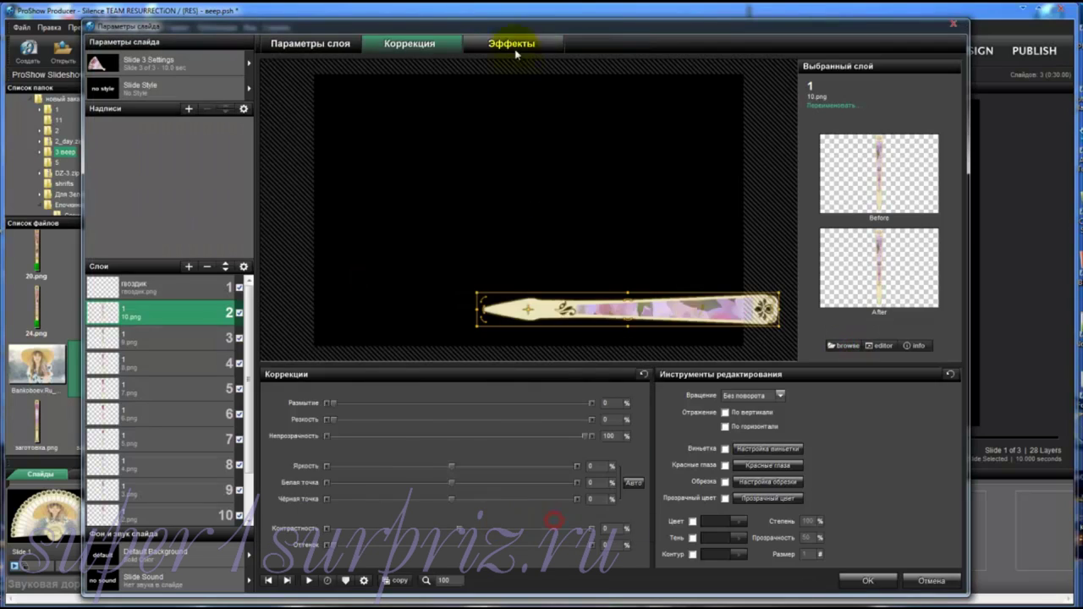
{"action": "left_click", "coordinate": [511, 43]}
{"action": "right_click", "coordinate": [541, 373]}
{"action": "left_click", "coordinate": [568, 524]}
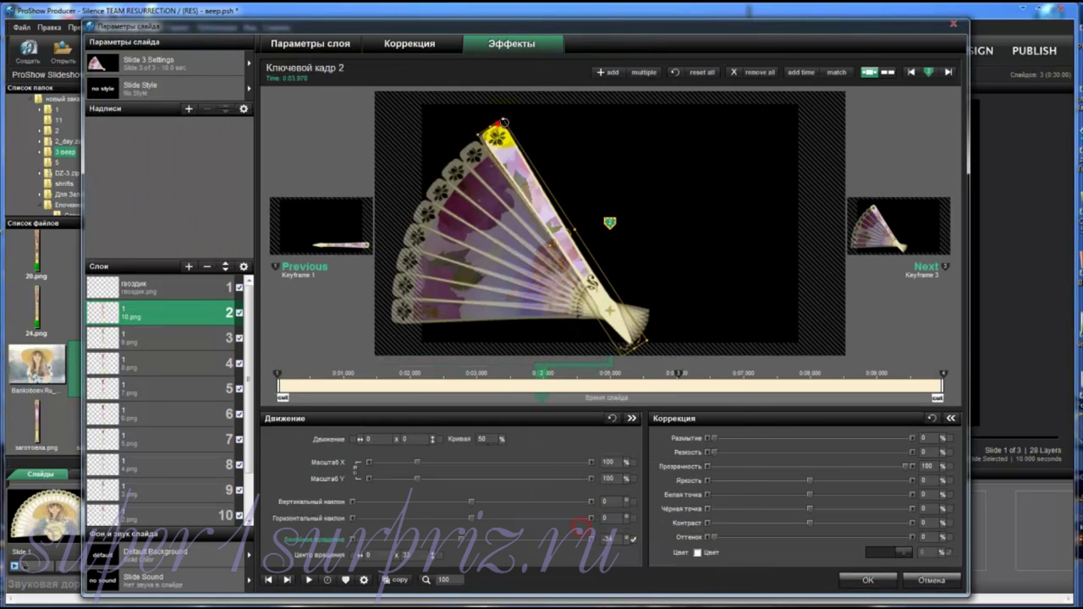
{"action": "right_click", "coordinate": [539, 373]}
{"action": "left_click", "coordinate": [602, 527]}
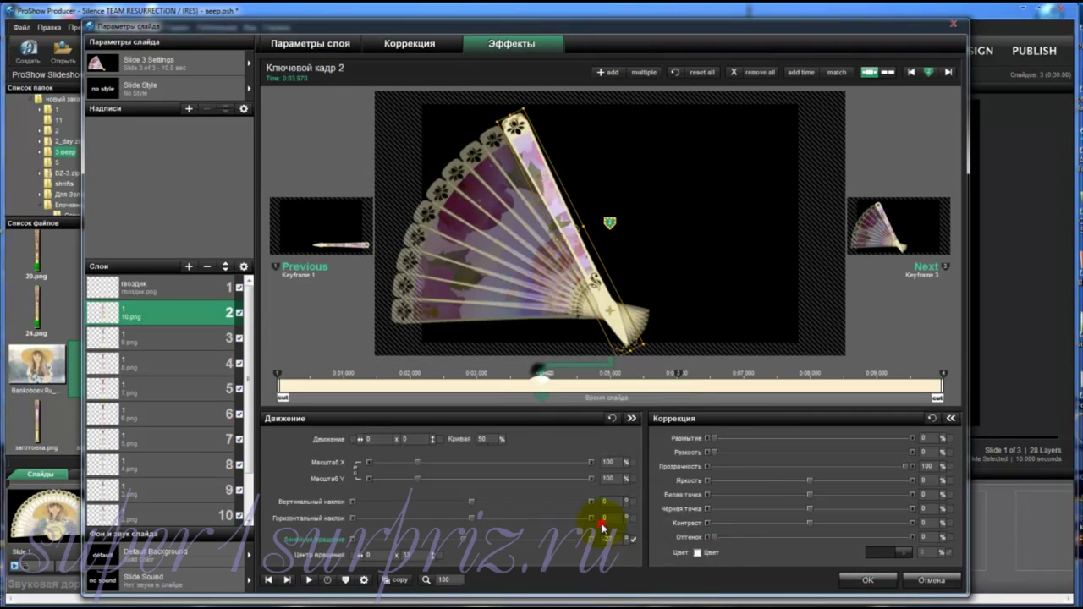
Set the stick image to 11.png, rotate it further clockwise at keyframe 2, and copy forward.
{"action": "left_click", "coordinate": [422, 41]}
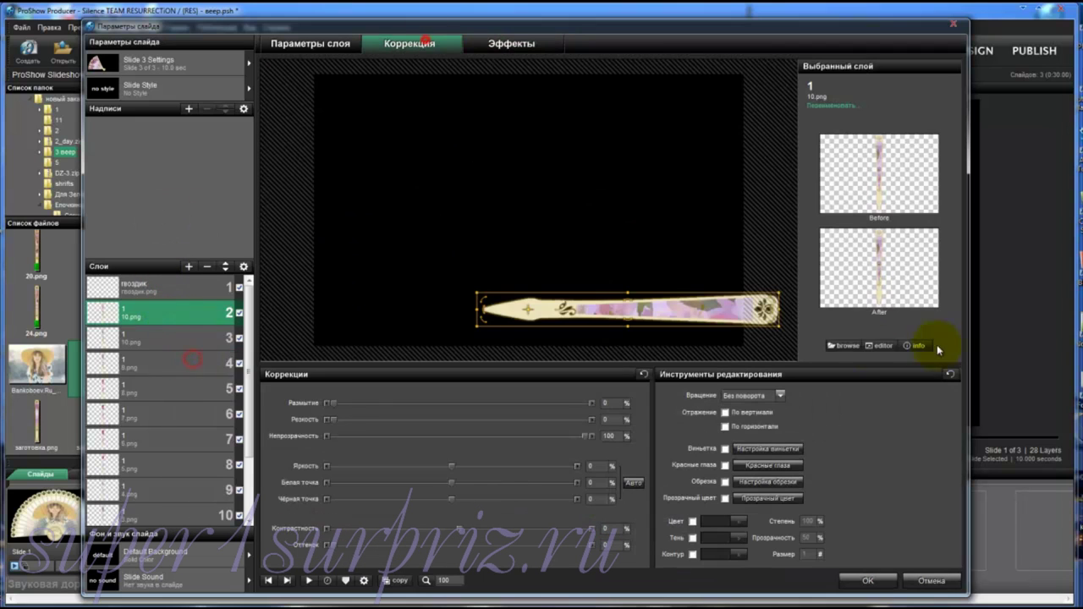
{"action": "left_click", "coordinate": [843, 347]}
{"action": "double_click", "coordinate": [421, 261]}
{"action": "left_click", "coordinate": [512, 43]}
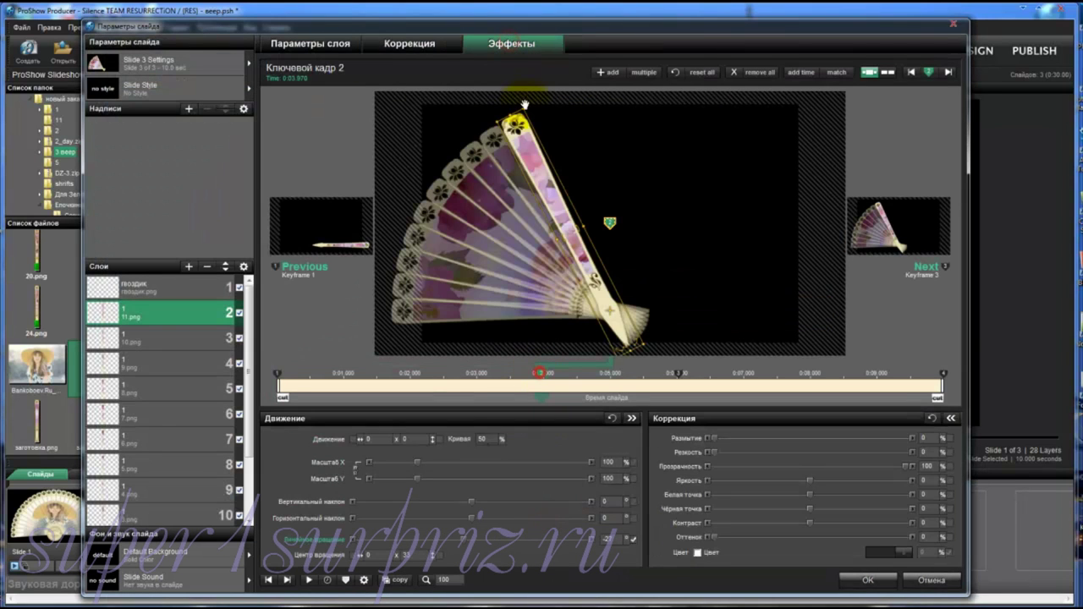
{"action": "left_click_drag", "start_coordinate": [525, 105], "coordinate": [540, 110]}
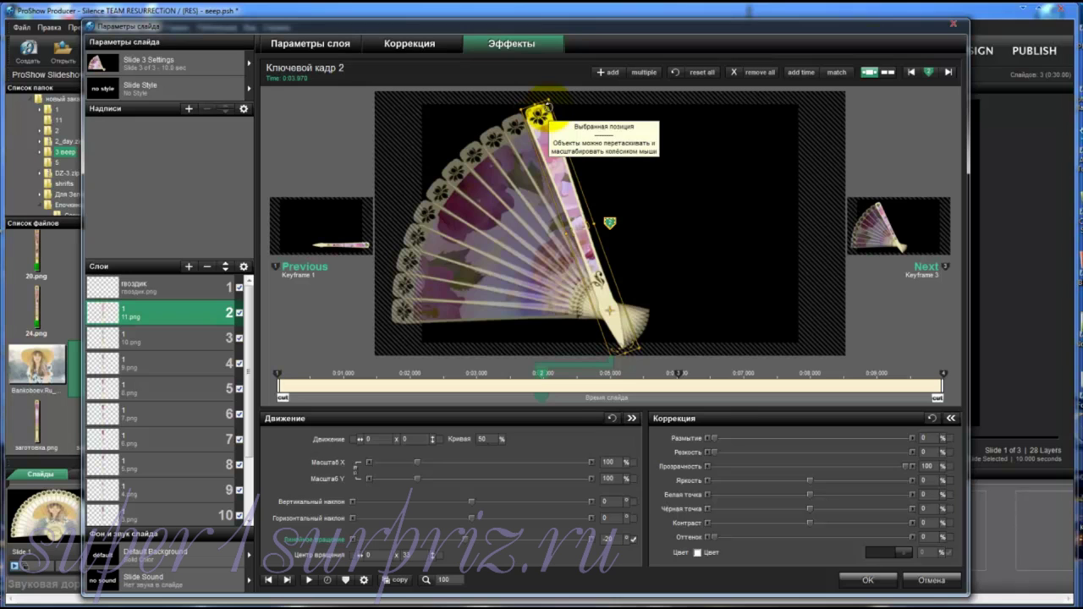
{"action": "right_click", "coordinate": [535, 372]}
{"action": "left_click", "coordinate": [561, 573]}
Add a 12.png stick layer and set its angle at the second keyframe.
{"action": "right_click", "coordinate": [181, 338]}
{"action": "left_click", "coordinate": [197, 357]}
{"action": "left_click", "coordinate": [404, 43]}
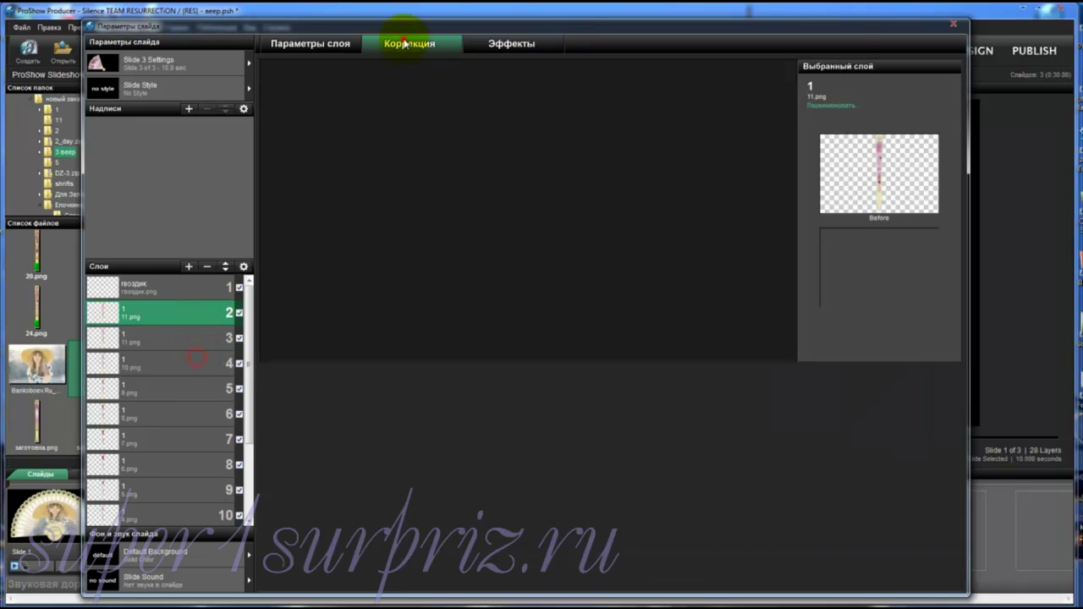
{"action": "left_click", "coordinate": [847, 341]}
{"action": "left_click", "coordinate": [493, 272]}
{"action": "left_click", "coordinate": [539, 515]}
{"action": "left_click", "coordinate": [511, 44]}
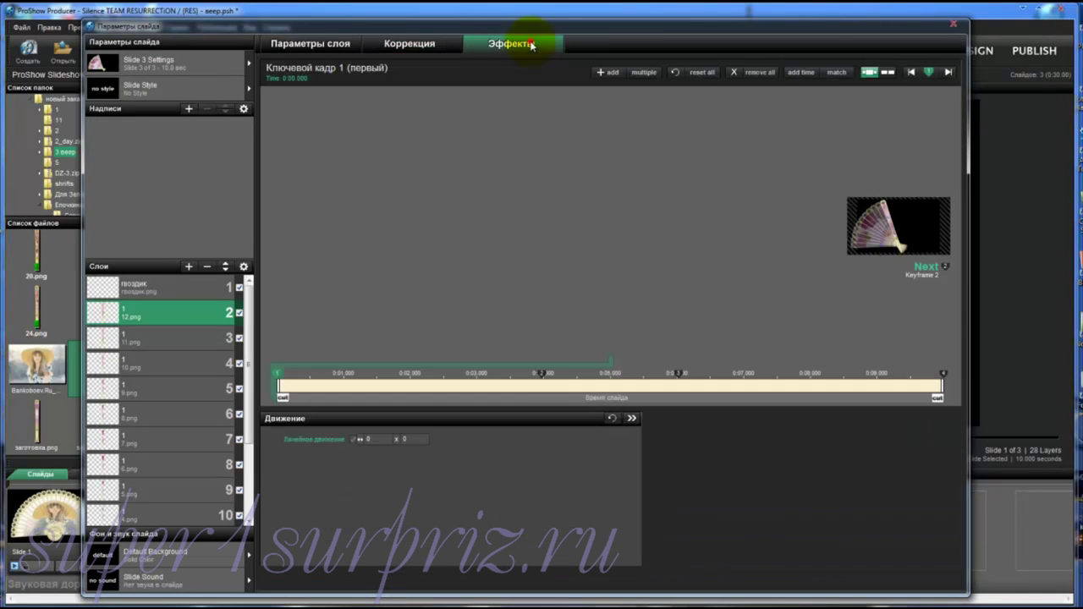
{"action": "left_click", "coordinate": [543, 374]}
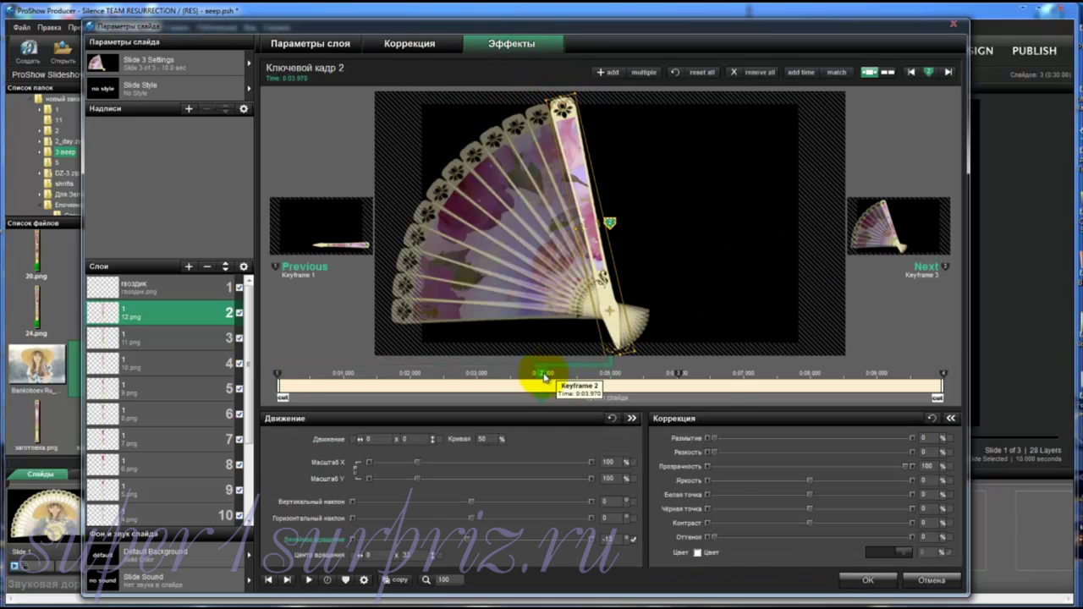
{"action": "right_click", "coordinate": [544, 378]}
{"action": "left_click", "coordinate": [562, 513]}
Add a 13.png stick layer and copy its keyframe 2 angle to the next keyframe.
{"action": "right_click", "coordinate": [164, 310]}
{"action": "left_click", "coordinate": [194, 358]}
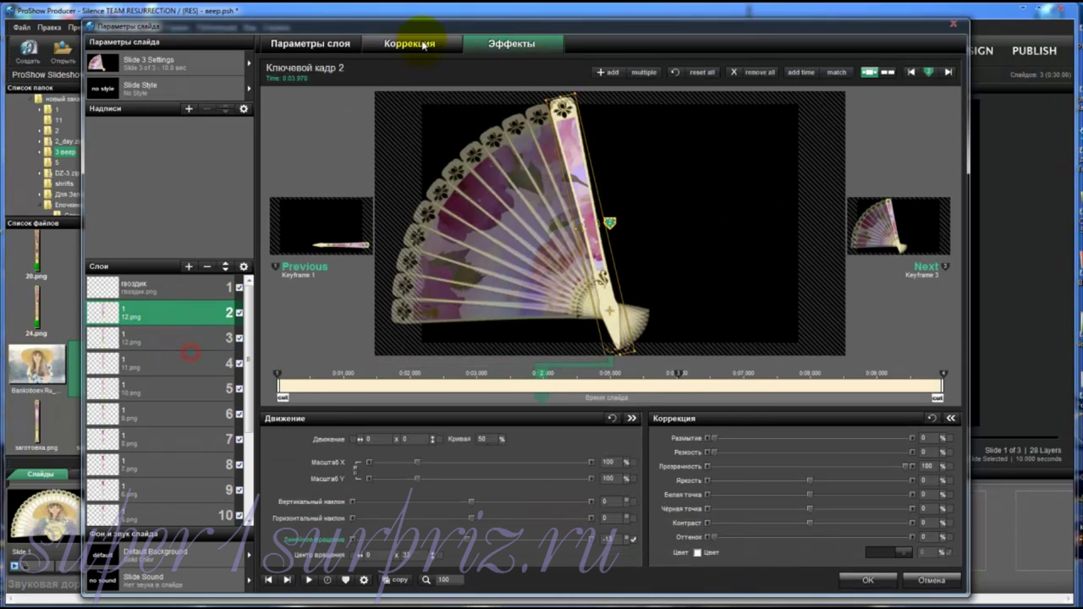
{"action": "left_click", "coordinate": [423, 45]}
{"action": "left_click", "coordinate": [847, 345]}
{"action": "left_click", "coordinate": [544, 287]}
{"action": "left_click", "coordinate": [551, 515]}
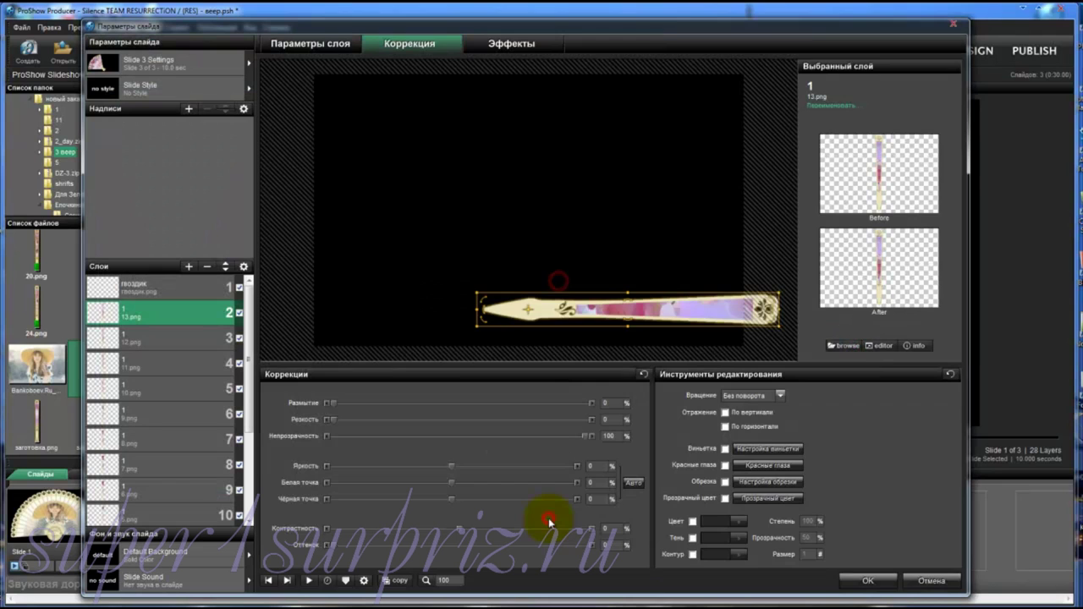
{"action": "left_click", "coordinate": [533, 46]}
{"action": "left_click", "coordinate": [542, 374]}
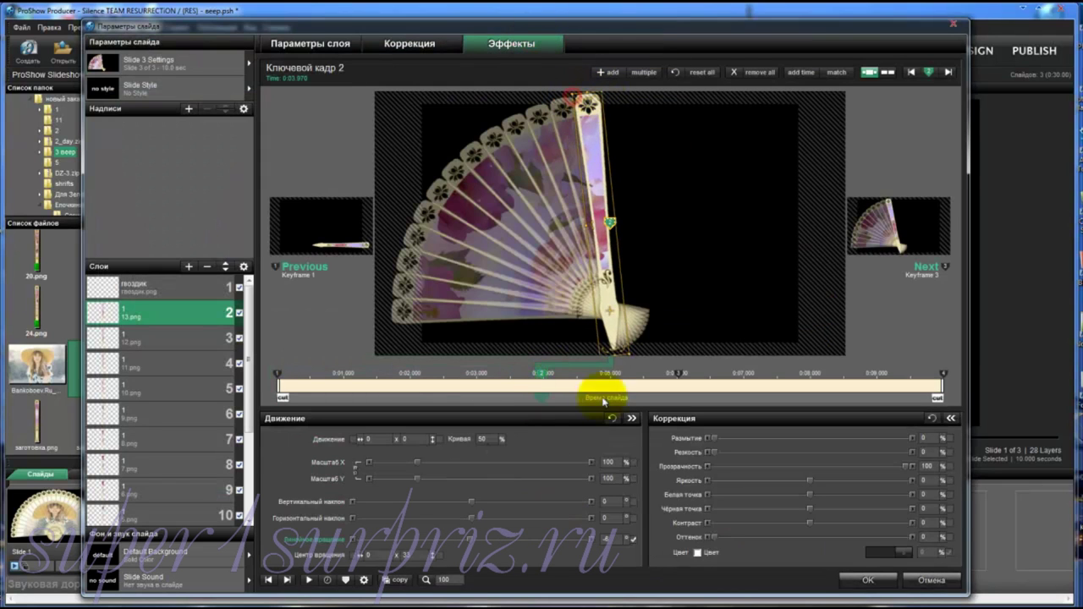
{"action": "right_click", "coordinate": [544, 372]}
{"action": "left_click", "coordinate": [564, 522]}
Add a 14.png stick layer and copy its keyframe 2 angle forward.
{"action": "right_click", "coordinate": [213, 310]}
{"action": "left_click", "coordinate": [229, 358]}
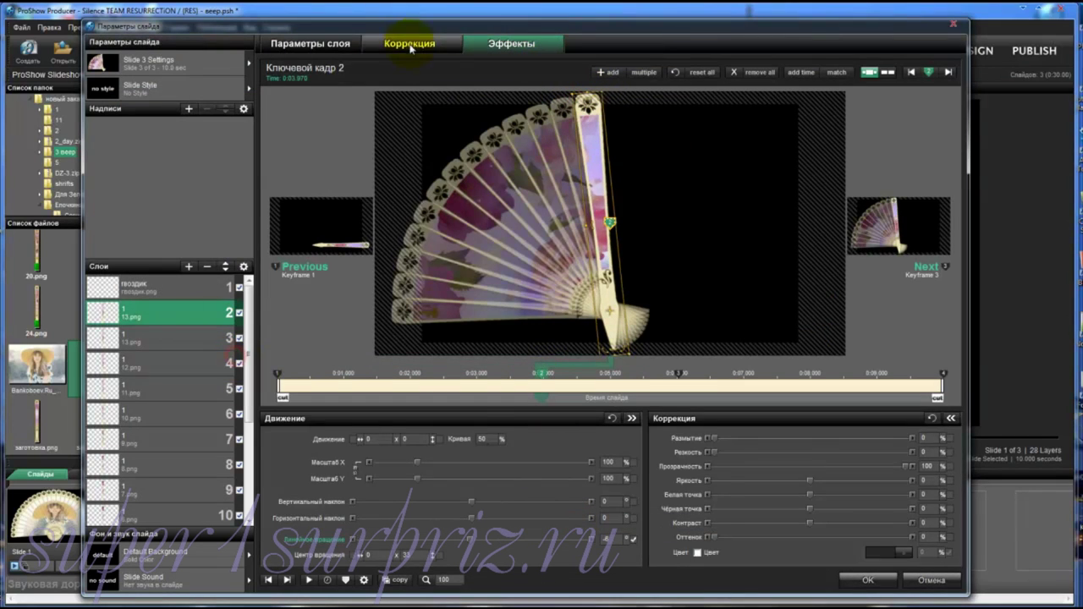
{"action": "left_click", "coordinate": [411, 43]}
{"action": "left_click", "coordinate": [846, 347]}
{"action": "double_click", "coordinate": [288, 343]}
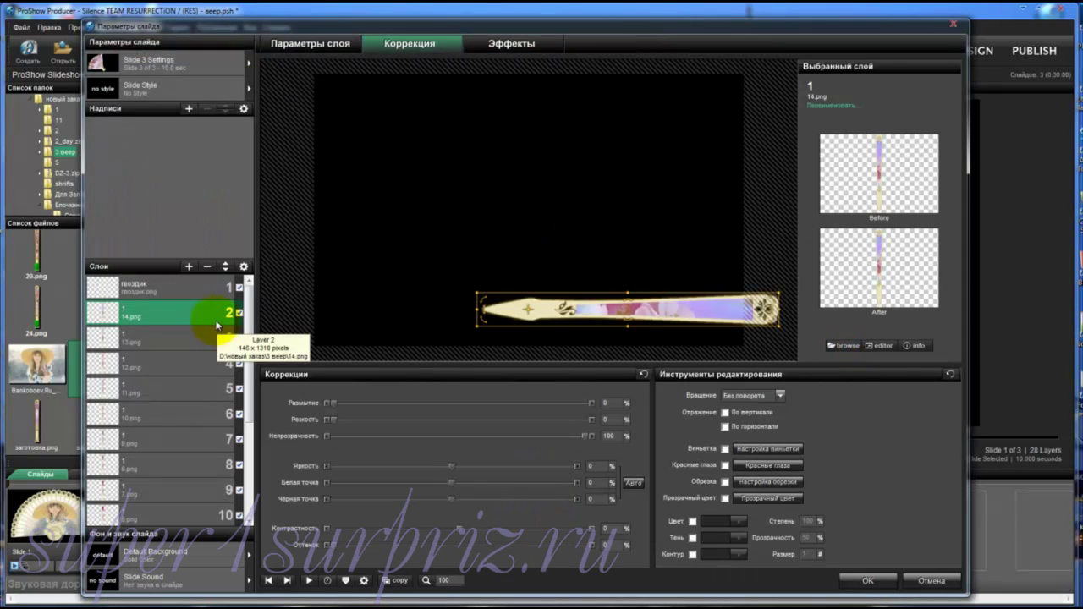
{"action": "left_click", "coordinate": [512, 43]}
{"action": "left_click", "coordinate": [542, 372]}
{"action": "right_click", "coordinate": [542, 372]}
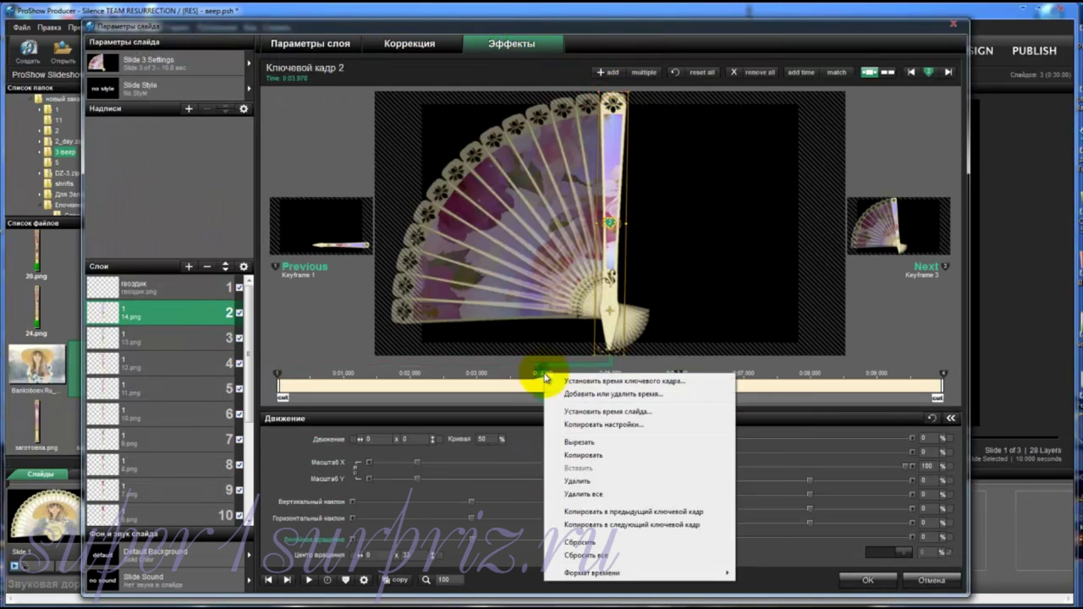
{"action": "left_click", "coordinate": [569, 523]}
Add the 15.png stick layer and copy its keyframe 2 angle forward.
{"action": "left_click", "coordinate": [411, 43]}
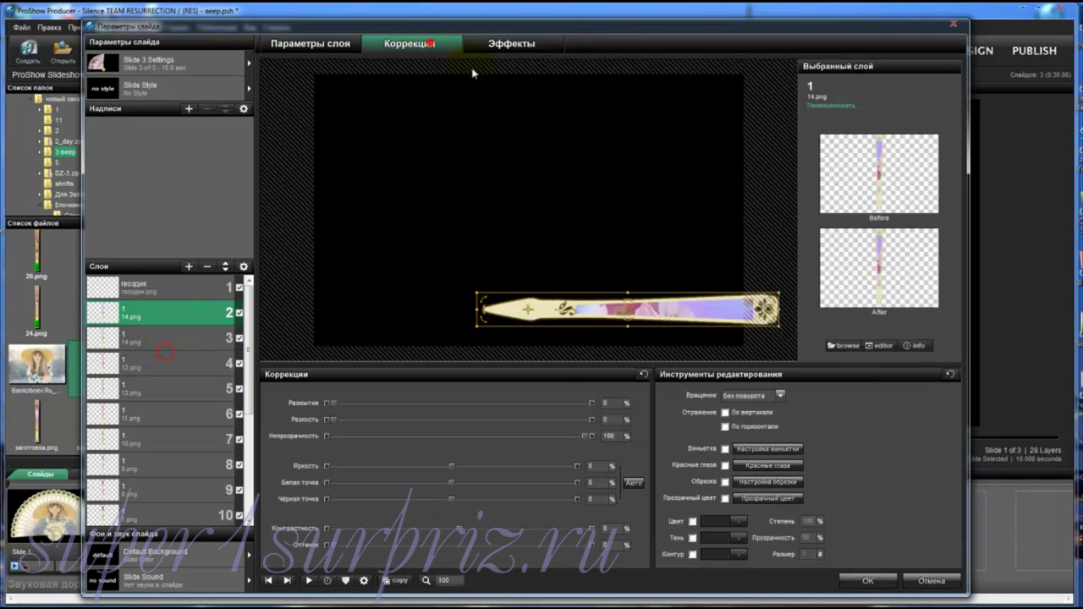
{"action": "left_click", "coordinate": [847, 346]}
{"action": "left_click", "coordinate": [360, 343]}
{"action": "left_click", "coordinate": [550, 519]}
{"action": "left_click", "coordinate": [512, 43]}
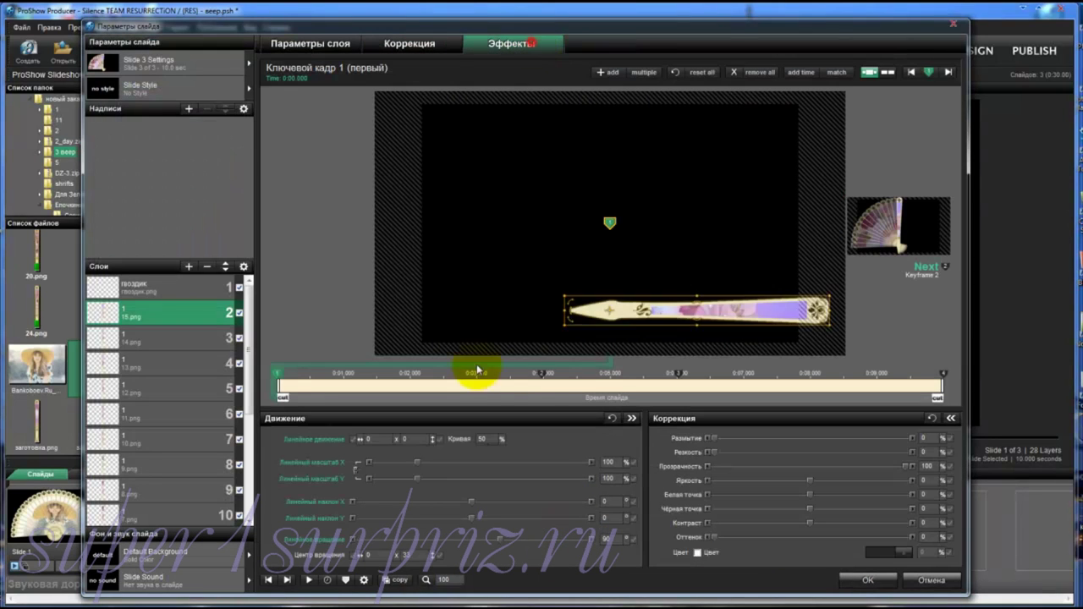
{"action": "left_click", "coordinate": [543, 373]}
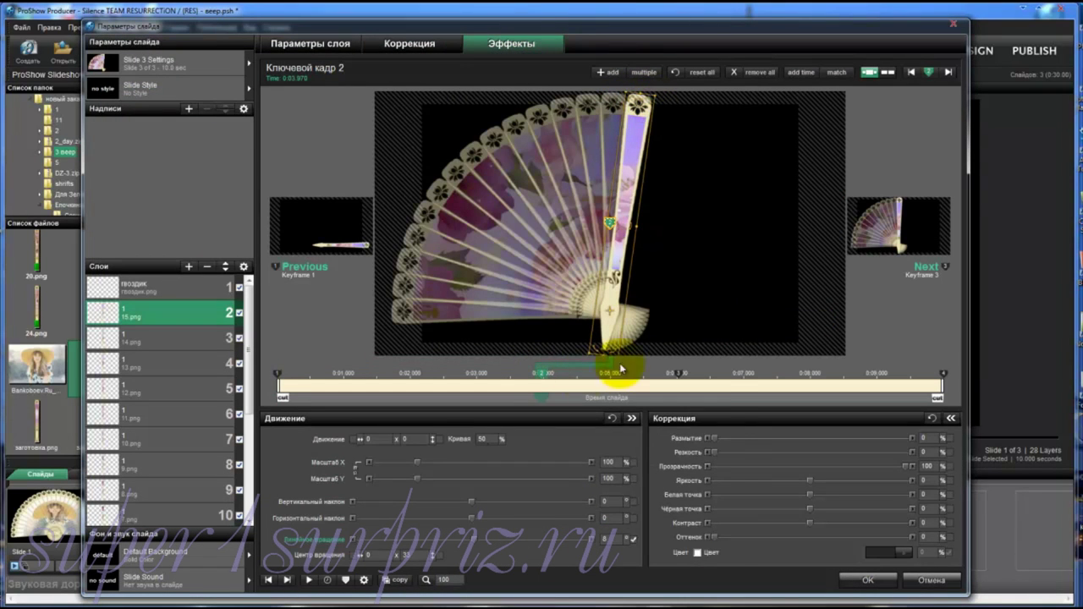
{"action": "right_click", "coordinate": [546, 373]}
{"action": "left_click", "coordinate": [569, 532]}
{"action": "right_click", "coordinate": [153, 313]}
Duplicate the top stick layer, give it 16.png, and copy its keyframe-2 pose to the next keyframe.
{"action": "left_click", "coordinate": [201, 361]}
{"action": "left_click", "coordinate": [411, 44]}
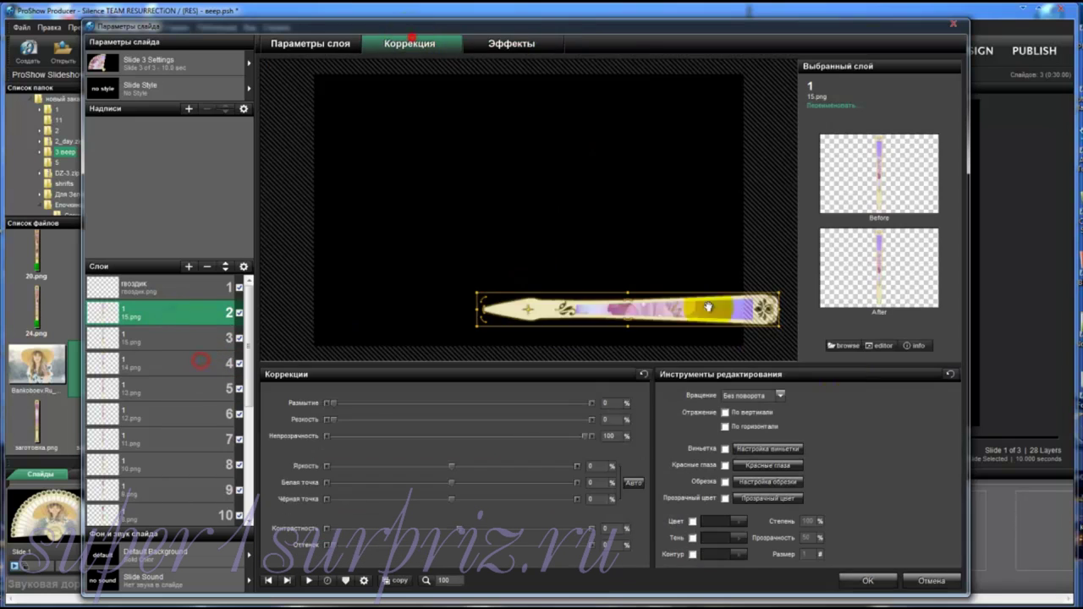
{"action": "left_click", "coordinate": [846, 346]}
{"action": "left_click", "coordinate": [358, 491]}
{"action": "left_click", "coordinate": [550, 517]}
{"action": "left_click", "coordinate": [512, 43]}
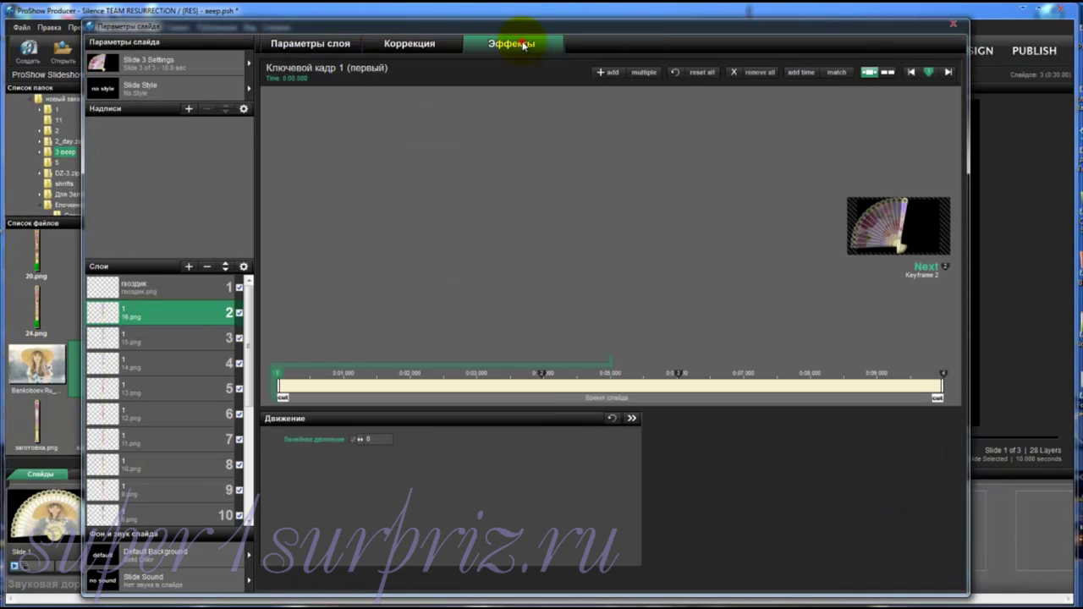
{"action": "left_click", "coordinate": [543, 372]}
{"action": "right_click", "coordinate": [546, 372]}
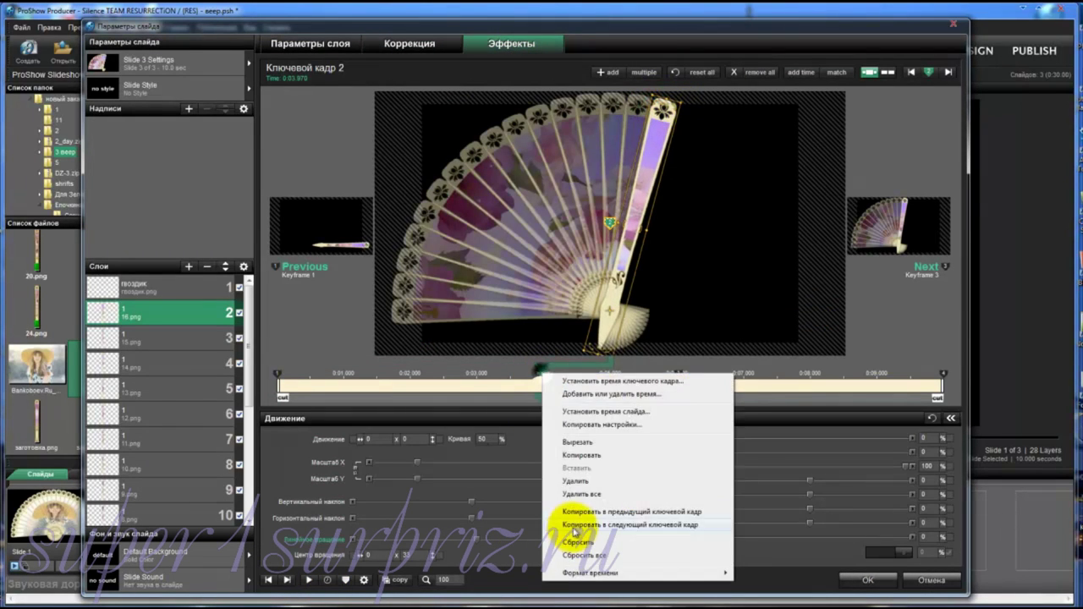
{"action": "left_click", "coordinate": [563, 532]}
Add another stick layer showing 17.png and copy its keyframe-2 position to the next keyframe.
{"action": "right_click", "coordinate": [150, 310]}
{"action": "left_click", "coordinate": [200, 362]}
{"action": "left_click", "coordinate": [433, 47]}
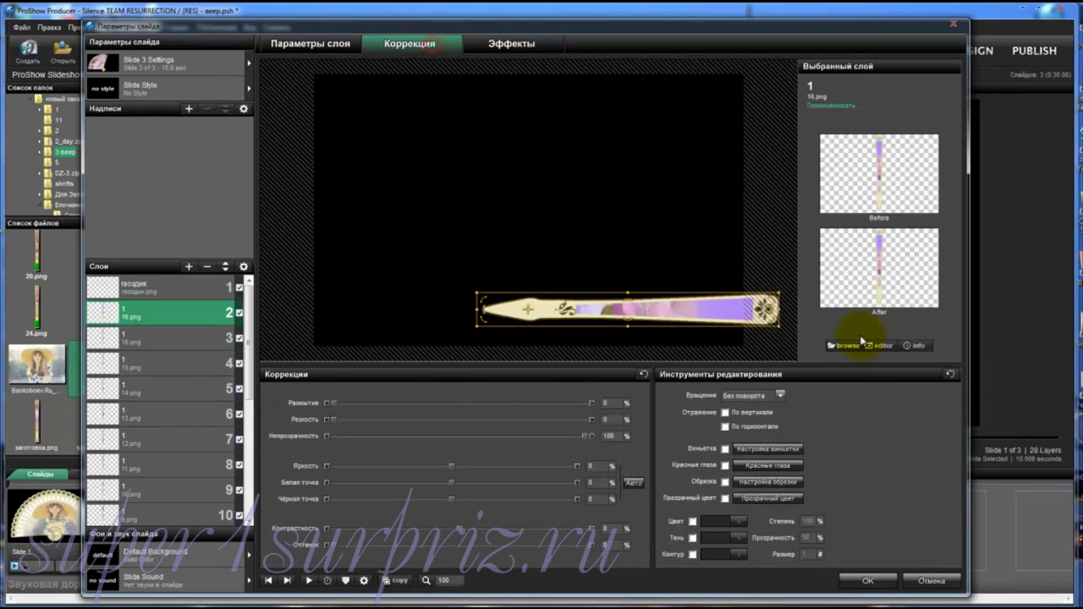
{"action": "left_click", "coordinate": [846, 346]}
{"action": "left_click", "coordinate": [479, 346]}
{"action": "left_click", "coordinate": [551, 516]}
{"action": "left_click", "coordinate": [511, 43]}
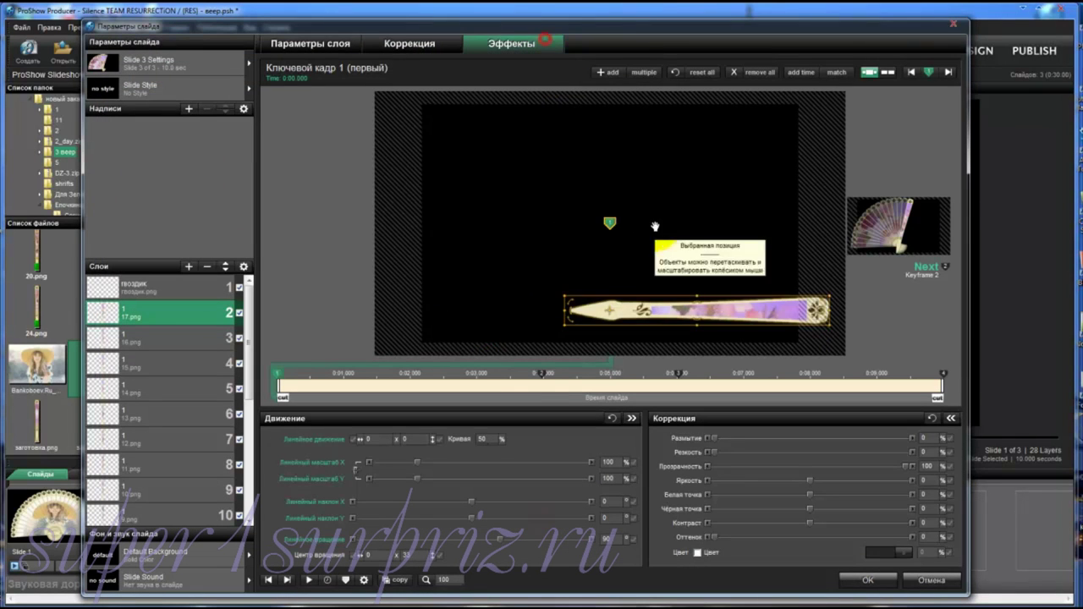
{"action": "left_click", "coordinate": [543, 373]}
{"action": "right_click", "coordinate": [544, 377]}
{"action": "left_click", "coordinate": [581, 516]}
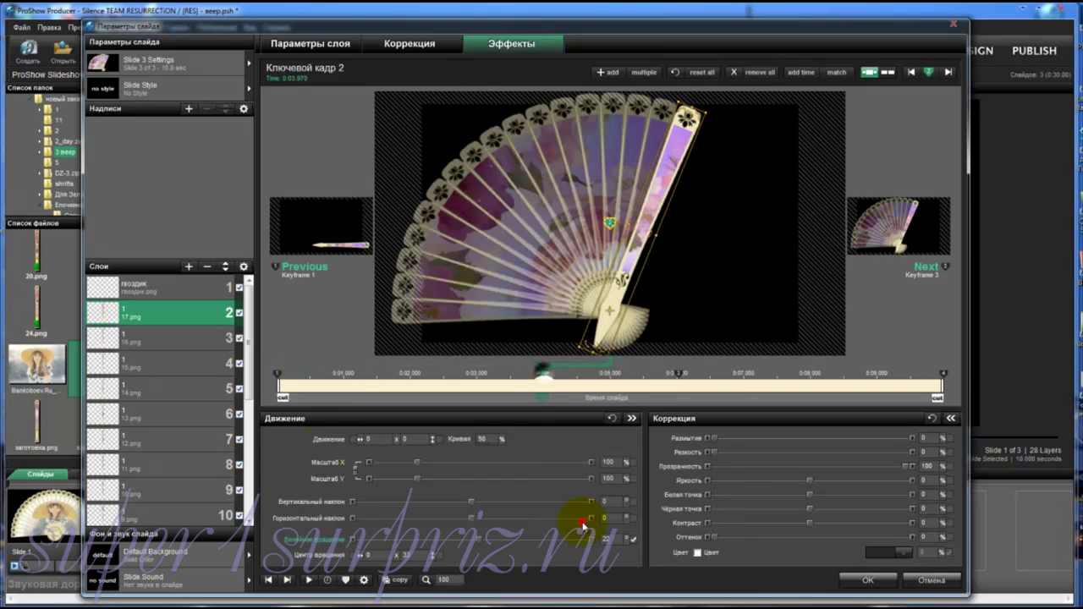
Add a stick layer with 18.png and copy its keyframe-2 position forward.
{"action": "right_click", "coordinate": [213, 310]}
{"action": "left_click", "coordinate": [234, 347]}
{"action": "left_click", "coordinate": [399, 47]}
{"action": "left_click", "coordinate": [846, 345]}
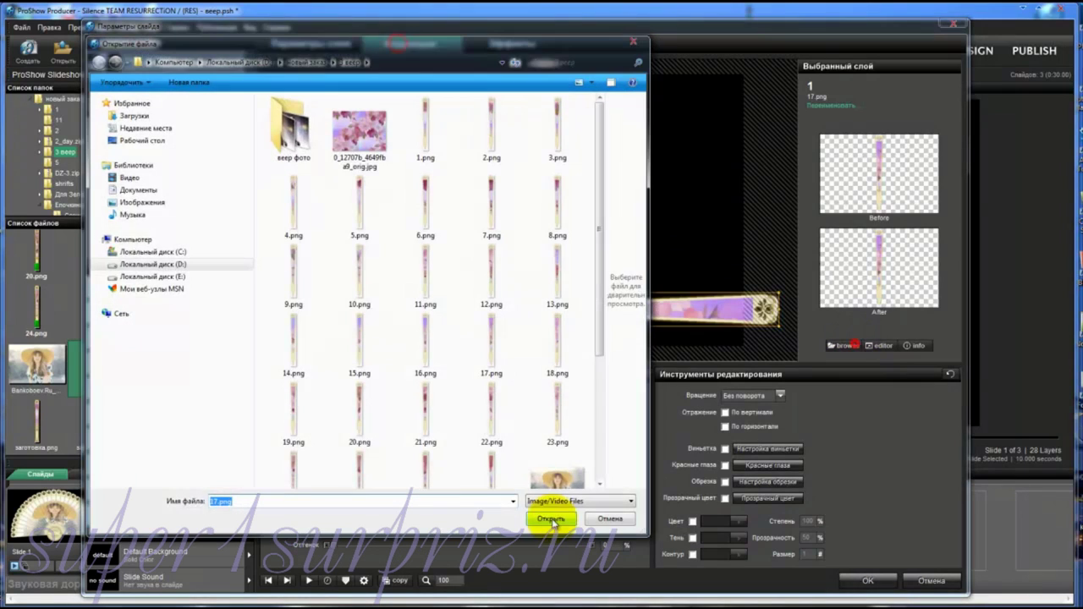
{"action": "left_click", "coordinate": [551, 338]}
{"action": "left_click", "coordinate": [552, 515]}
{"action": "left_click", "coordinate": [511, 43]}
{"action": "left_click", "coordinate": [543, 373]}
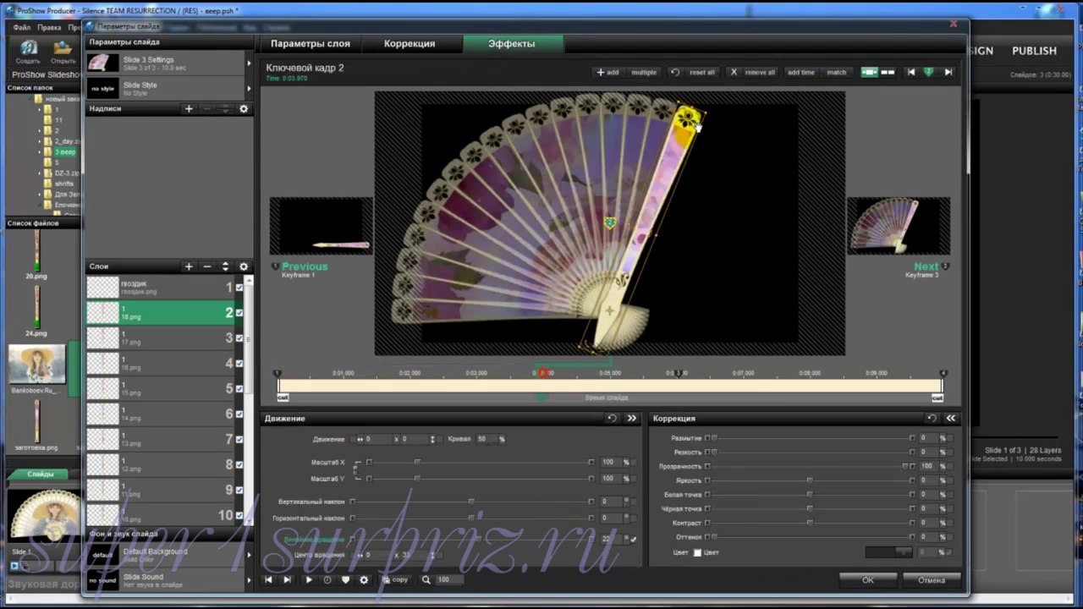
{"action": "right_click", "coordinate": [542, 378]}
{"action": "left_click", "coordinate": [580, 518]}
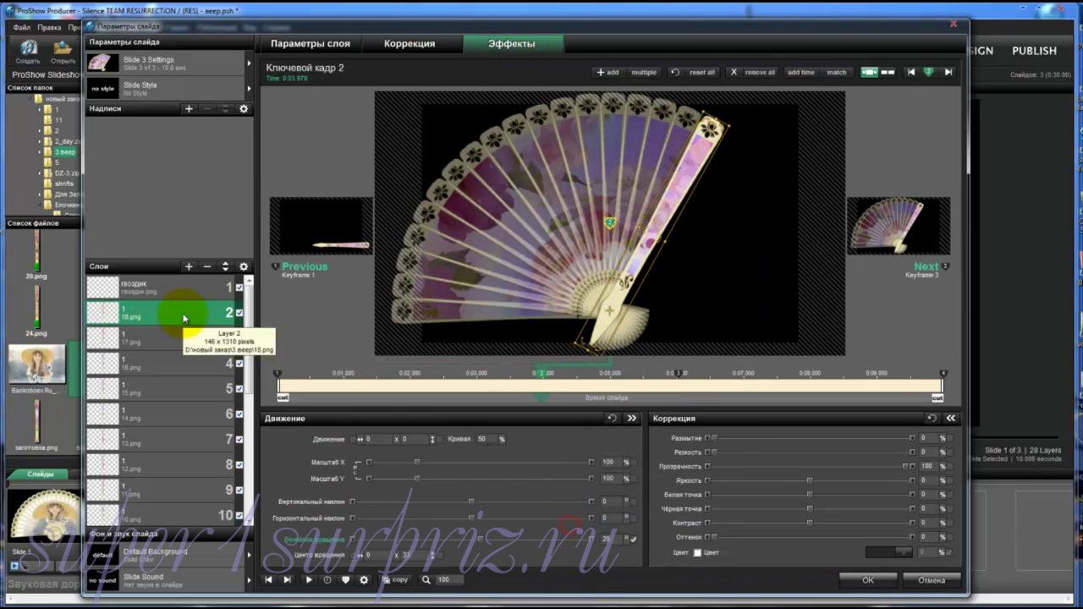
{"action": "right_click", "coordinate": [542, 375]}
{"action": "left_click", "coordinate": [590, 523]}
Add a stick layer with 19.png and set up its second keyframe.
{"action": "right_click", "coordinate": [160, 315]}
{"action": "left_click", "coordinate": [201, 355]}
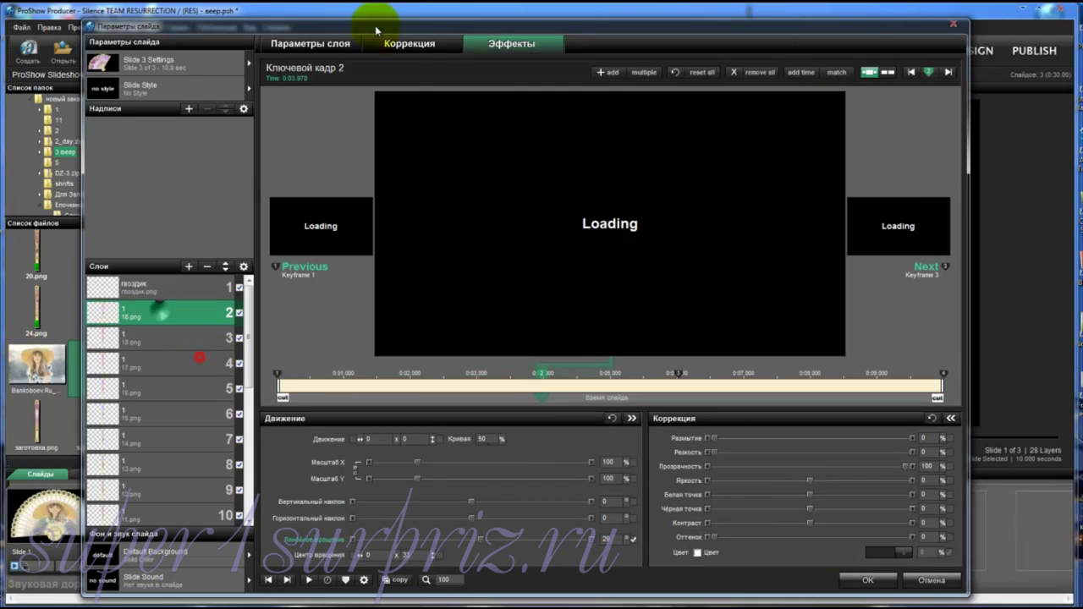
{"action": "left_click", "coordinate": [847, 345]}
{"action": "left_click", "coordinate": [303, 439]}
{"action": "double_click", "coordinate": [303, 439]}
{"action": "left_click", "coordinate": [511, 44]}
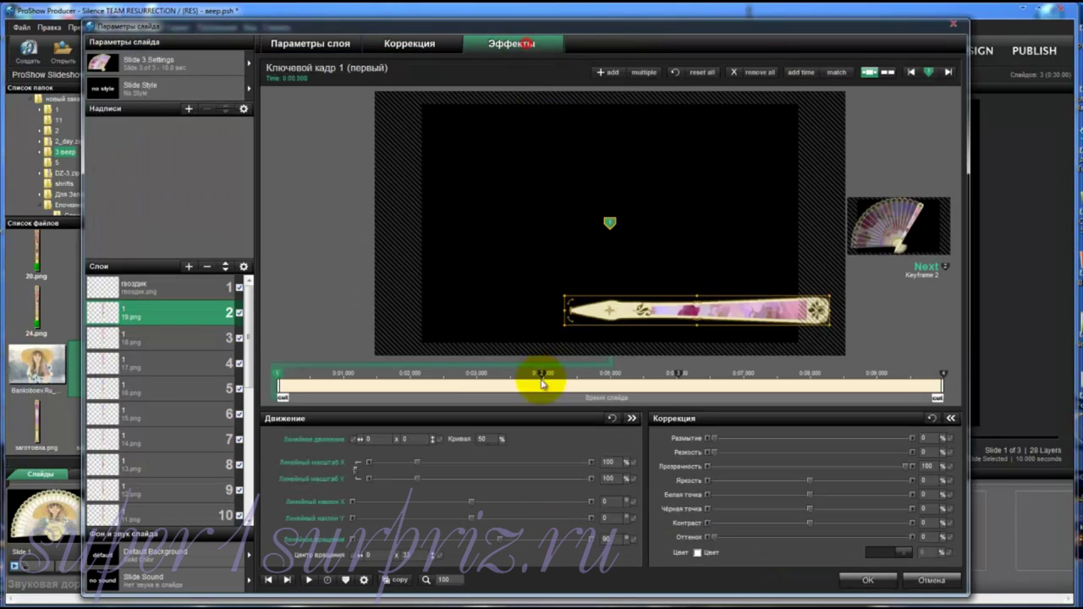
{"action": "left_click", "coordinate": [542, 373]}
{"action": "right_click", "coordinate": [541, 378]}
{"action": "left_click", "coordinate": [560, 529]}
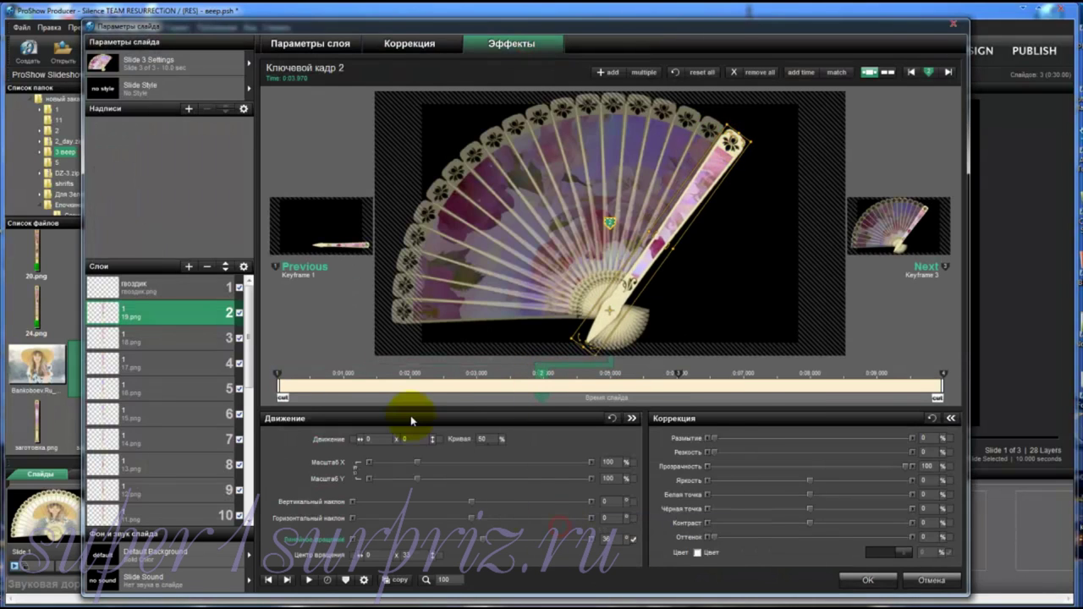
Add a stick layer with 20.png and copy its keyframe-2 position to the next keyframe.
{"action": "right_click", "coordinate": [208, 313]}
{"action": "left_click", "coordinate": [206, 338]}
{"action": "left_click", "coordinate": [410, 43]}
{"action": "left_click", "coordinate": [838, 345]}
{"action": "left_click", "coordinate": [359, 414]}
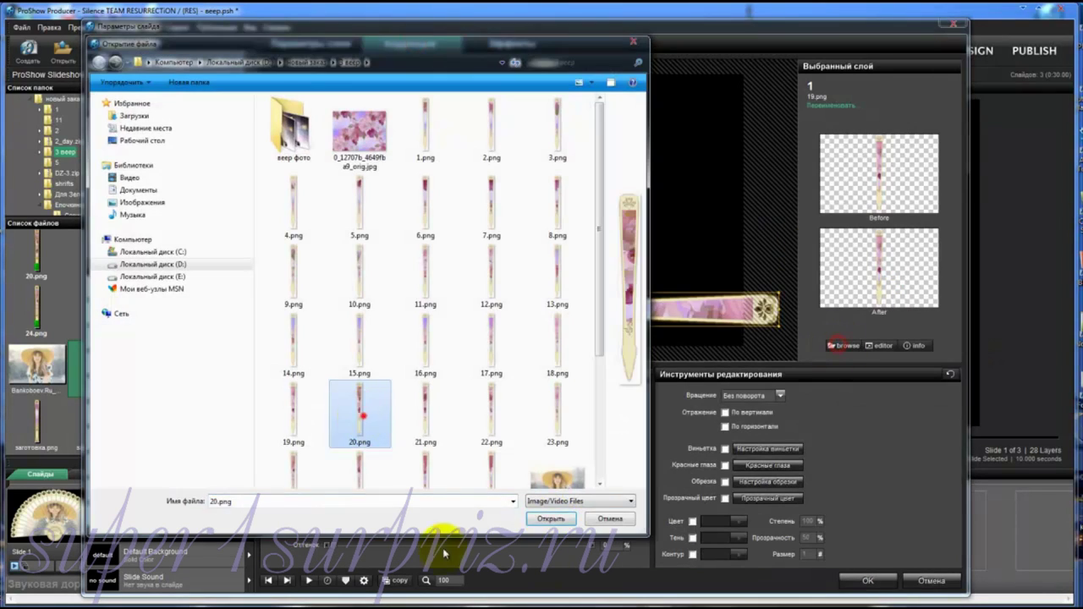
{"action": "left_click", "coordinate": [551, 519]}
{"action": "left_click", "coordinate": [511, 44]}
{"action": "left_click", "coordinate": [542, 373]}
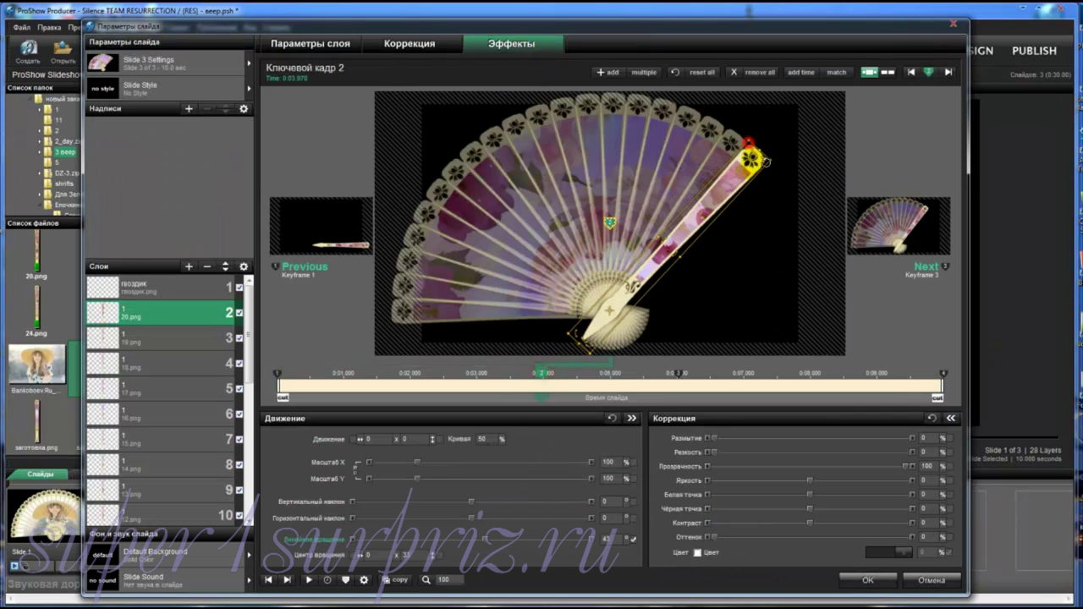
{"action": "right_click", "coordinate": [535, 370]}
{"action": "left_click", "coordinate": [561, 520]}
Duplicate the top stick layer and load 21.png as its image.
{"action": "right_click", "coordinate": [182, 311]}
{"action": "left_click", "coordinate": [203, 356]}
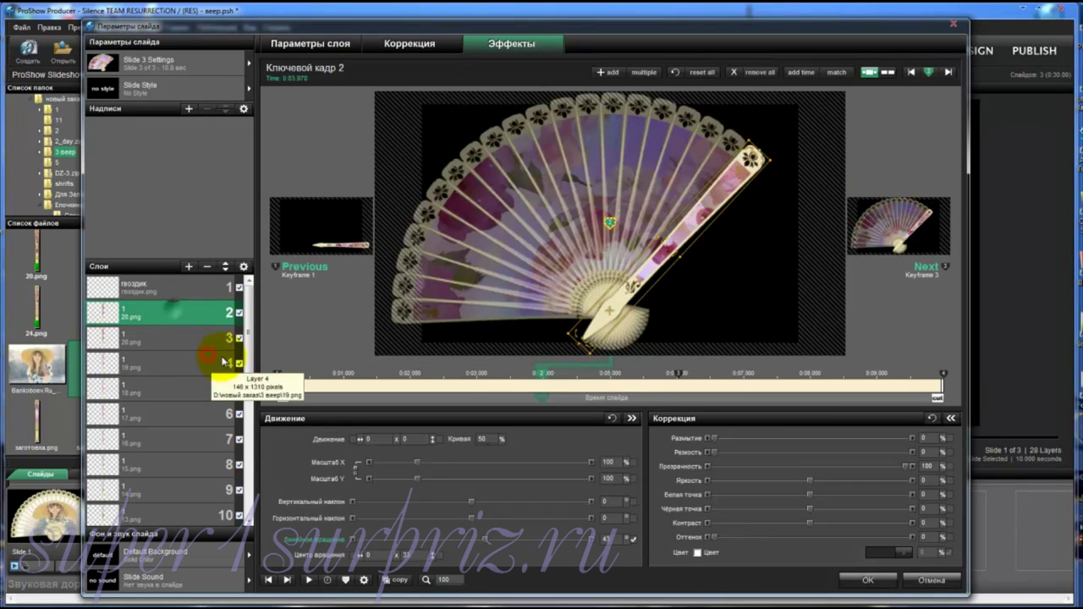
{"action": "left_click", "coordinate": [410, 43]}
{"action": "left_click", "coordinate": [841, 346]}
{"action": "double_click", "coordinate": [443, 423]}
Rotate the 21.png stick further open to 50 at keyframe 2 and copy it forward.
{"action": "left_click", "coordinate": [508, 45]}
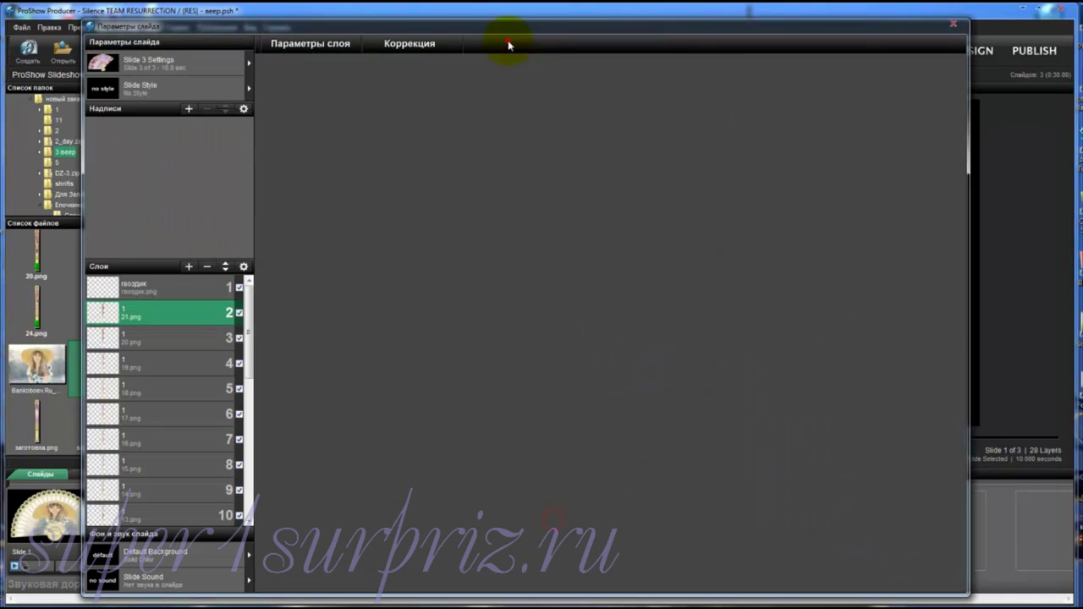
{"action": "left_click", "coordinate": [543, 375]}
{"action": "left_click_drag", "start_coordinate": [766, 165], "coordinate": [772, 178]}
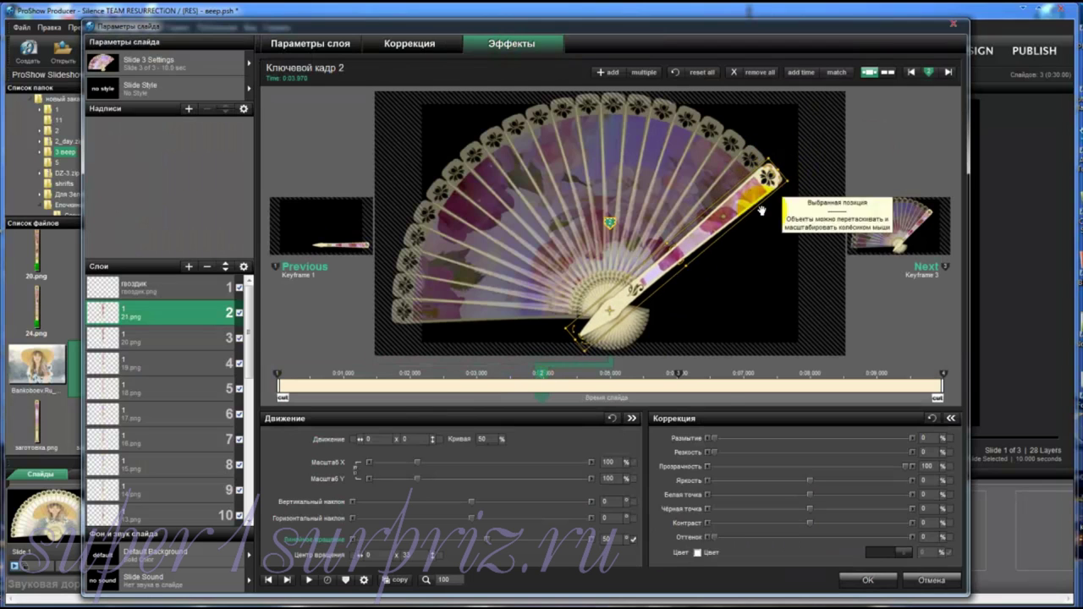
{"action": "right_click", "coordinate": [542, 373]}
{"action": "left_click", "coordinate": [576, 518]}
Add a stick layer with 22.png and copy its keyframe-2 position to the next keyframe.
{"action": "right_click", "coordinate": [148, 318]}
{"action": "key", "text": "Escape"}
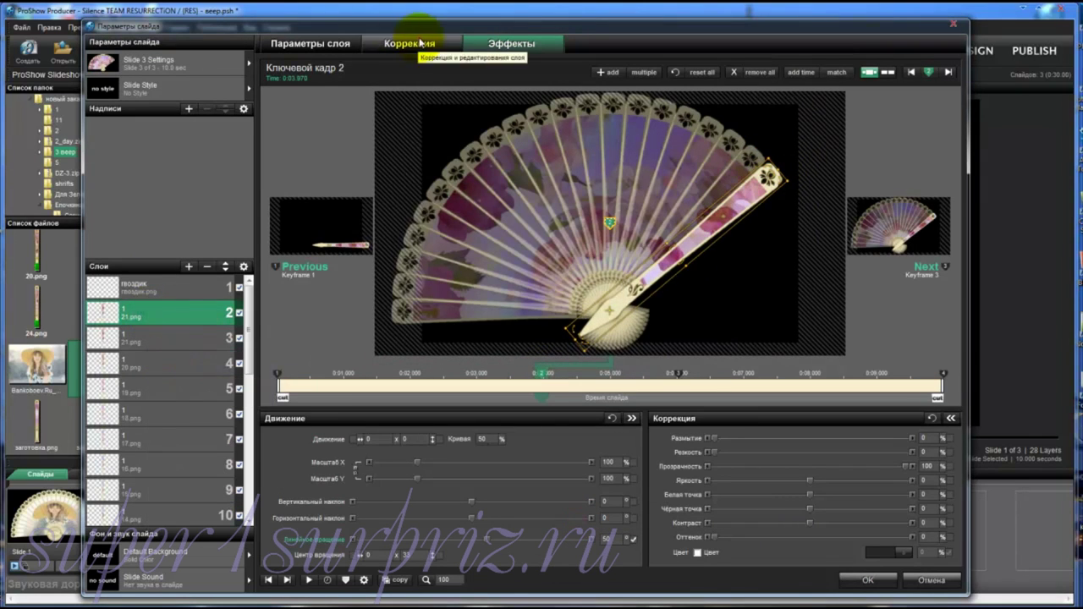
{"action": "left_click", "coordinate": [410, 44]}
{"action": "left_click", "coordinate": [841, 346]}
{"action": "left_click", "coordinate": [492, 414]}
{"action": "left_click", "coordinate": [530, 519]}
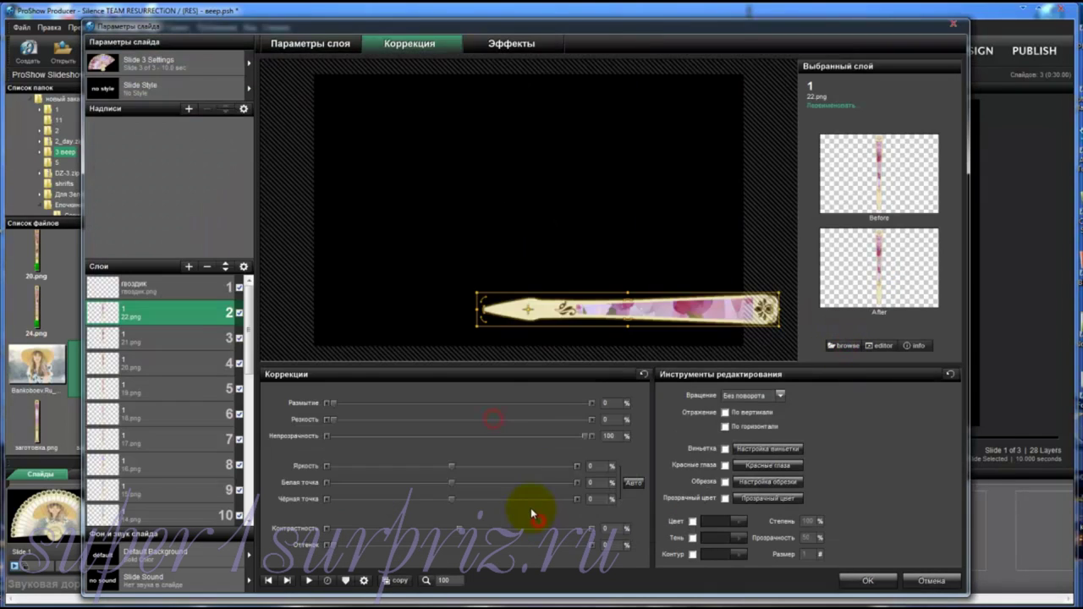
{"action": "left_click", "coordinate": [542, 44]}
{"action": "left_click", "coordinate": [542, 373]}
{"action": "right_click", "coordinate": [543, 373]}
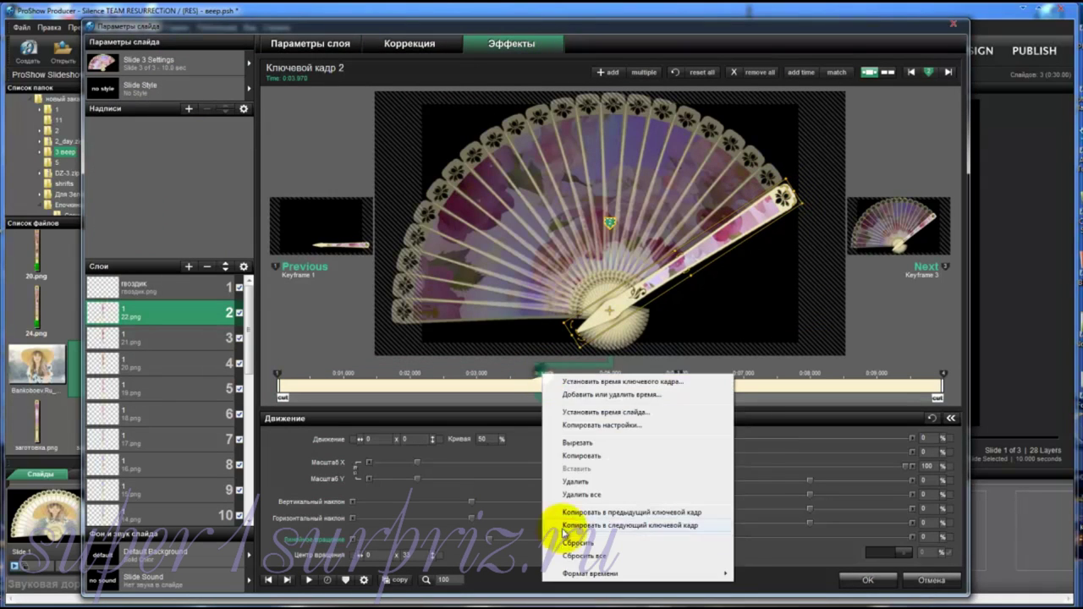
{"action": "left_click", "coordinate": [565, 526]}
Add a stick layer with 23.png and copy its keyframe-2 position forward.
{"action": "right_click", "coordinate": [157, 305]}
{"action": "left_click", "coordinate": [213, 349]}
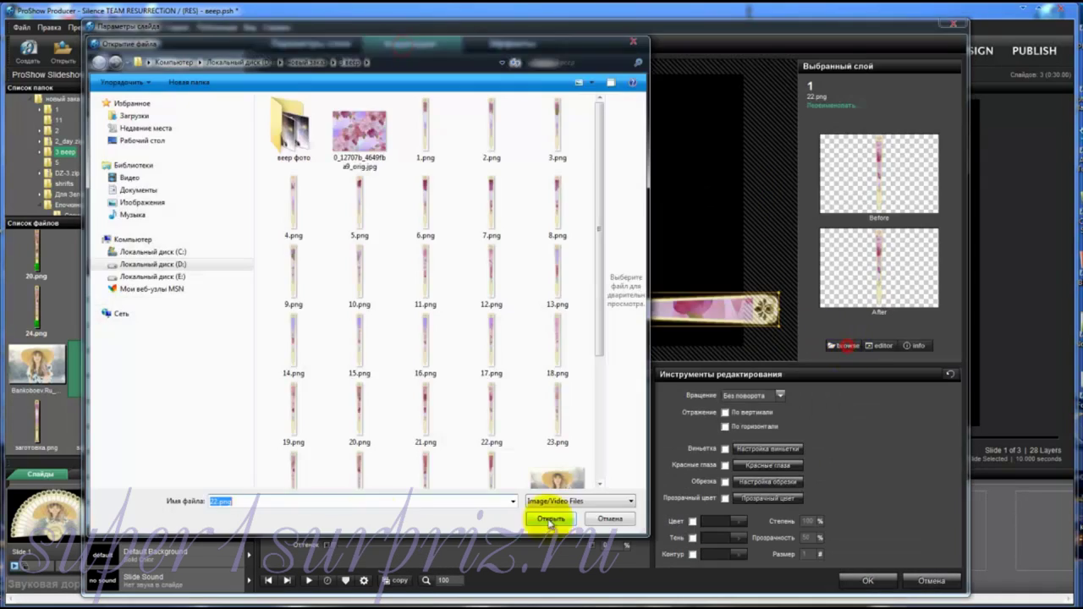
{"action": "left_click", "coordinate": [557, 414]}
{"action": "left_click", "coordinate": [551, 519]}
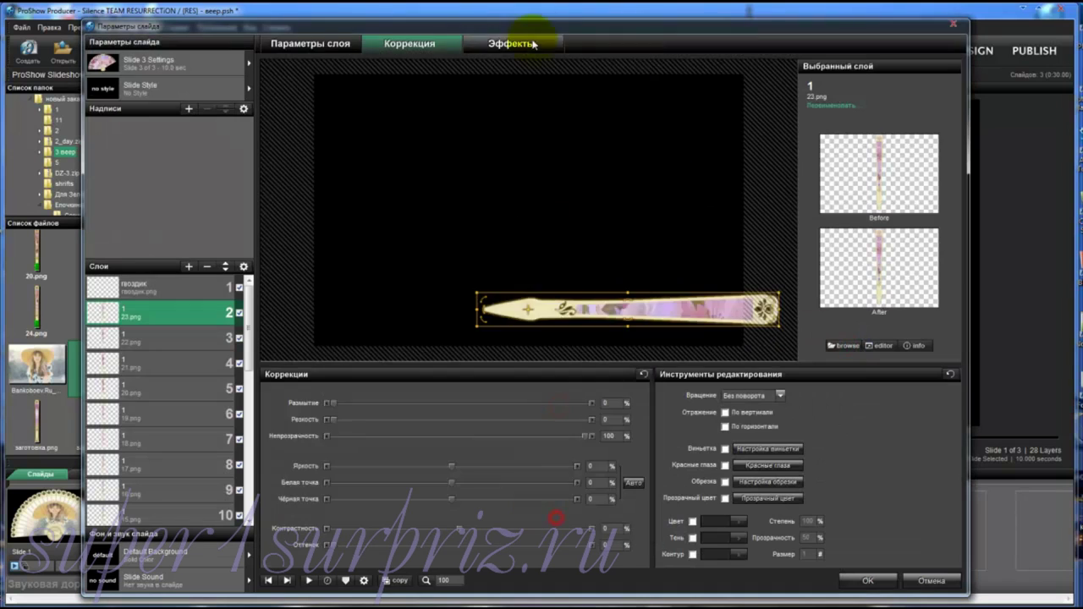
{"action": "left_click", "coordinate": [511, 43]}
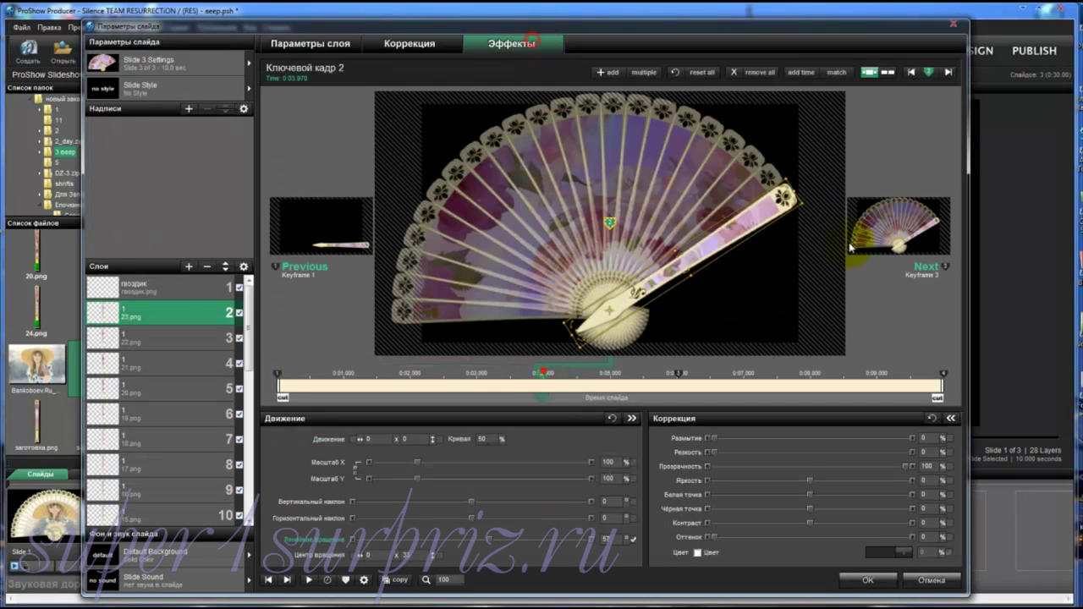
{"action": "right_click", "coordinate": [578, 398]}
{"action": "left_click", "coordinate": [552, 516]}
Add a stick layer with 24.png and copy its keyframe-2 position to the next keyframe.
{"action": "left_click_drag", "start_coordinate": [160, 288], "coordinate": [197, 358]}
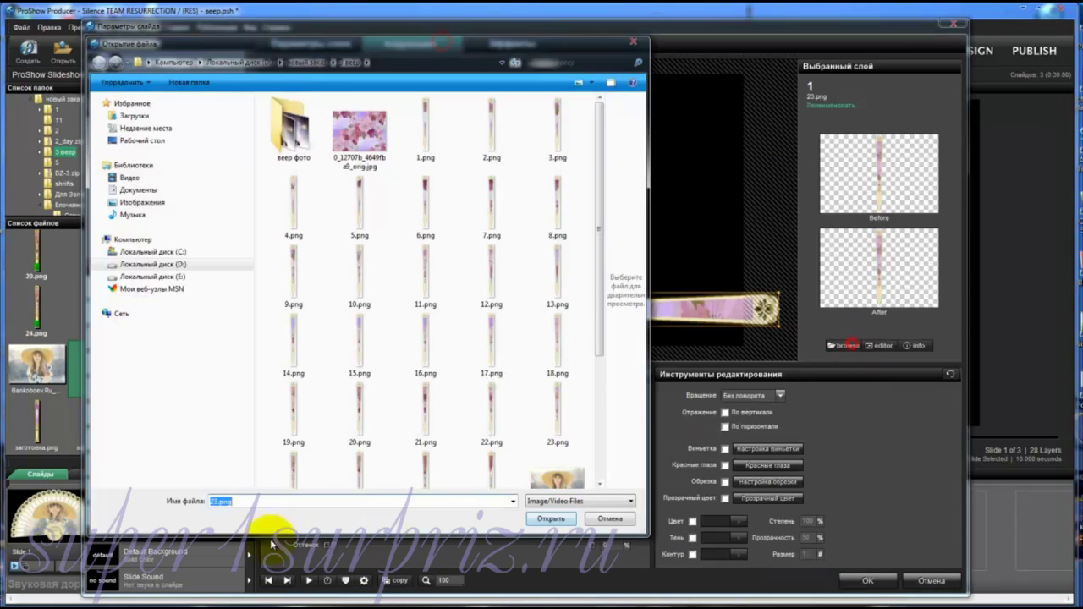
{"action": "left_click", "coordinate": [283, 432]}
{"action": "left_click", "coordinate": [556, 515]}
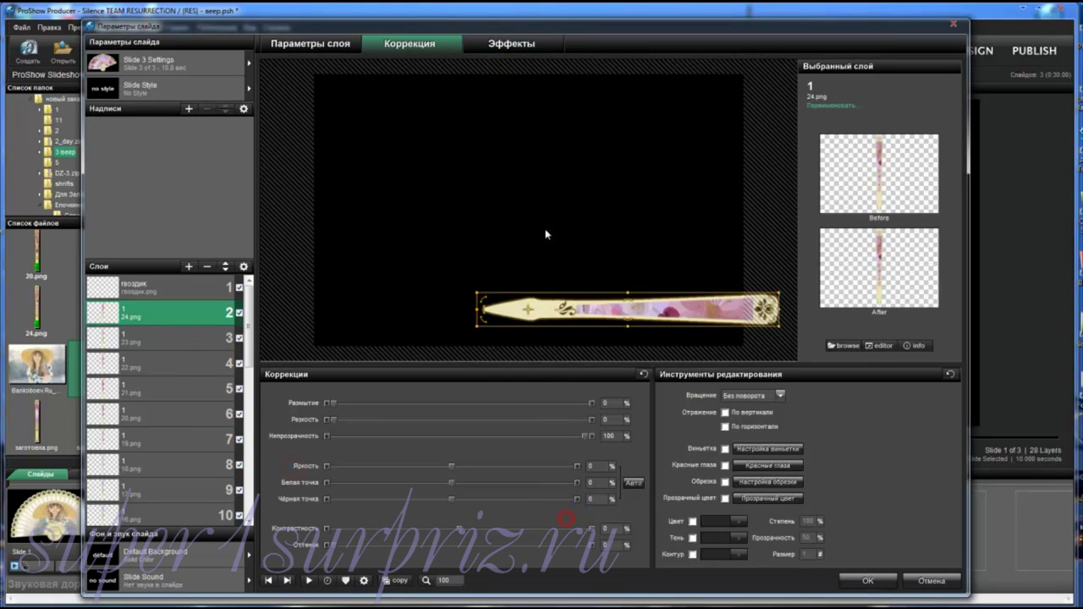
{"action": "left_click", "coordinate": [511, 43]}
{"action": "left_click", "coordinate": [544, 375]}
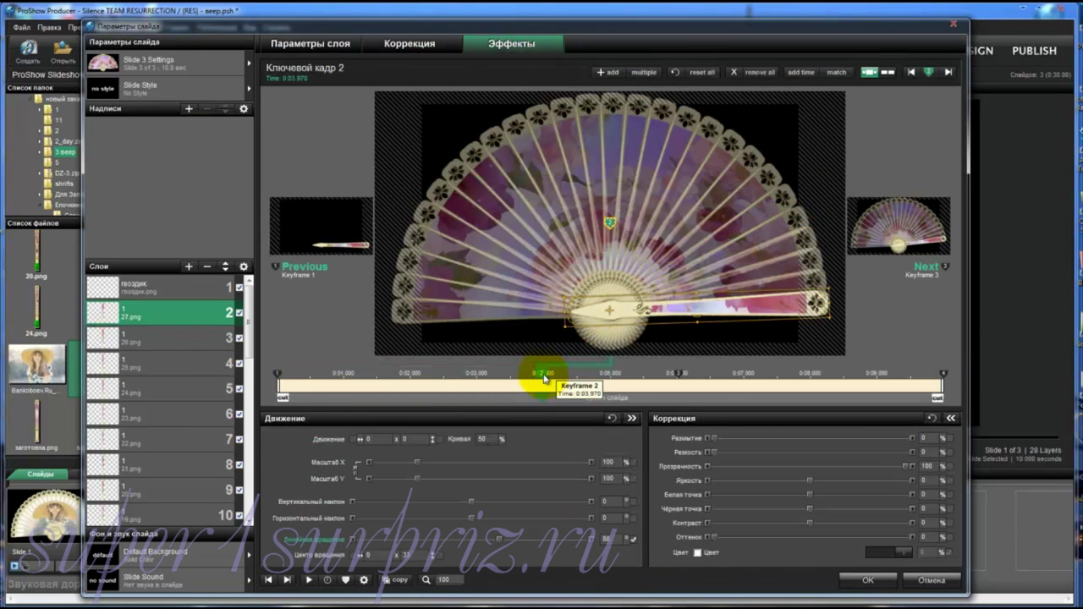
{"action": "right_click", "coordinate": [544, 377]}
{"action": "left_click", "coordinate": [574, 526]}
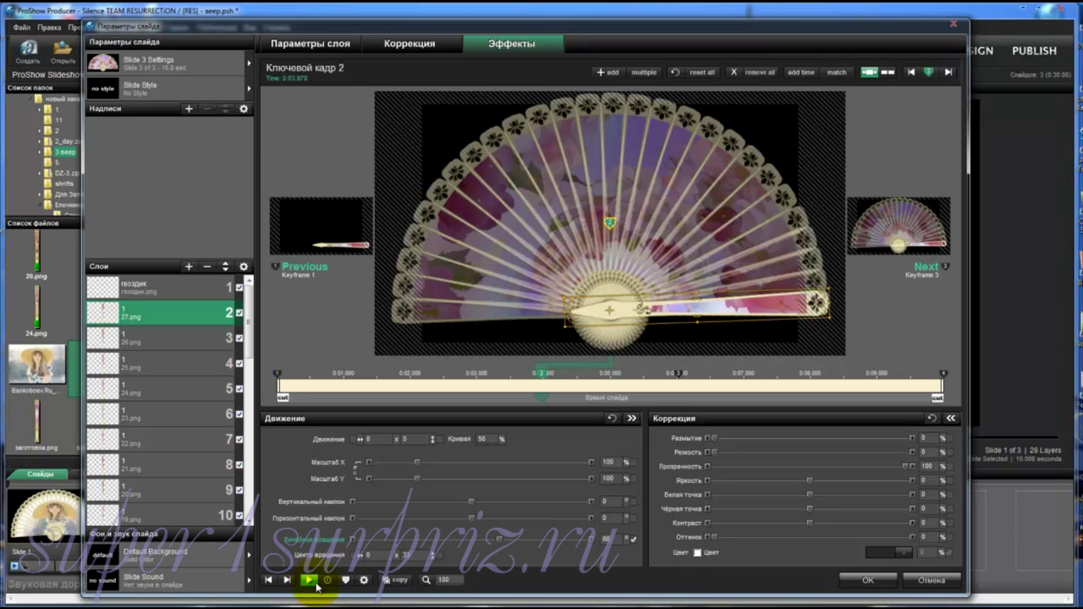
{"action": "left_click", "coordinate": [309, 580]}
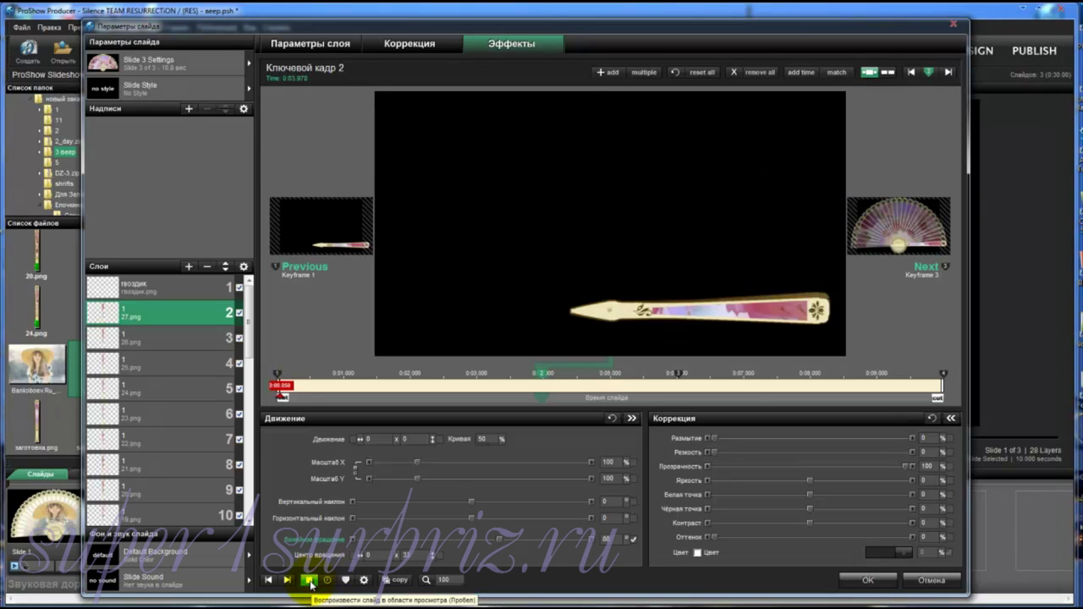